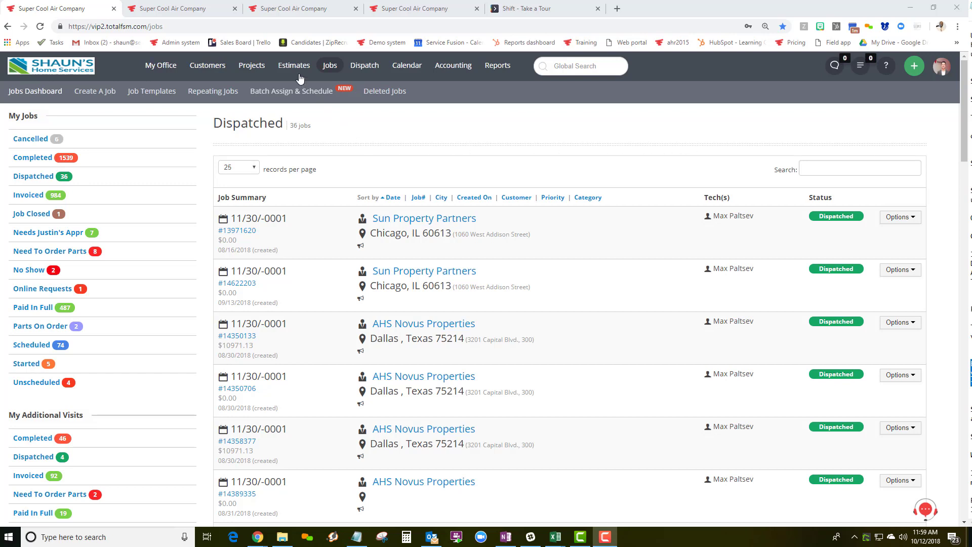
Browse the Estimates, Jobs, Dispatch, Calendar, Accounting and Reports menus, then switch to the mobile app.
{"action": "mouse_move", "coordinate": [296, 70]}
{"action": "mouse_move", "coordinate": [330, 70]}
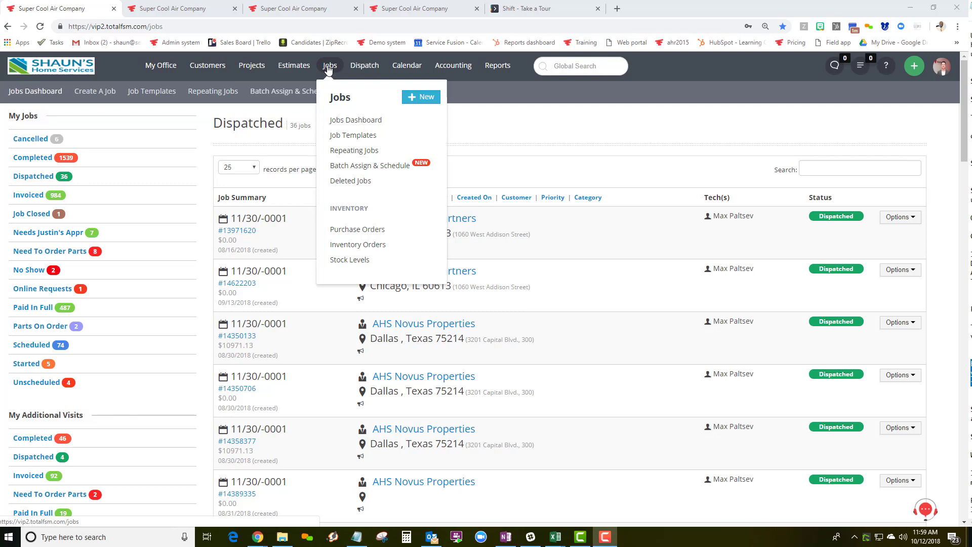
{"action": "mouse_move", "coordinate": [363, 69]}
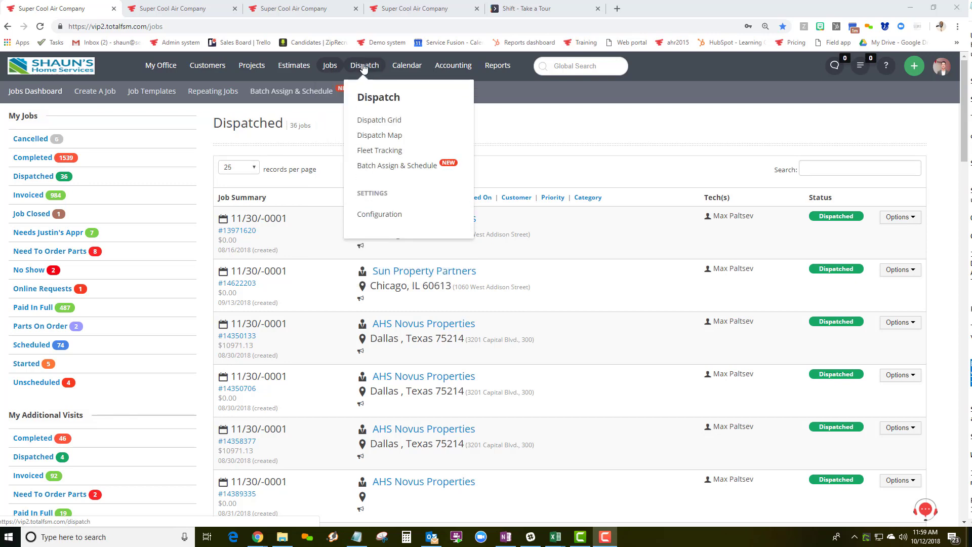
{"action": "mouse_move", "coordinate": [407, 69]}
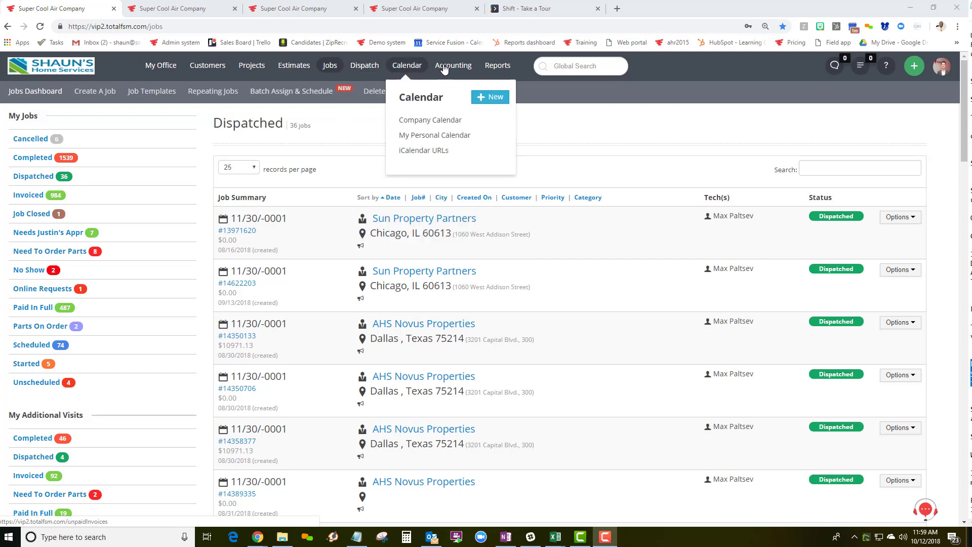
{"action": "mouse_move", "coordinate": [450, 70]}
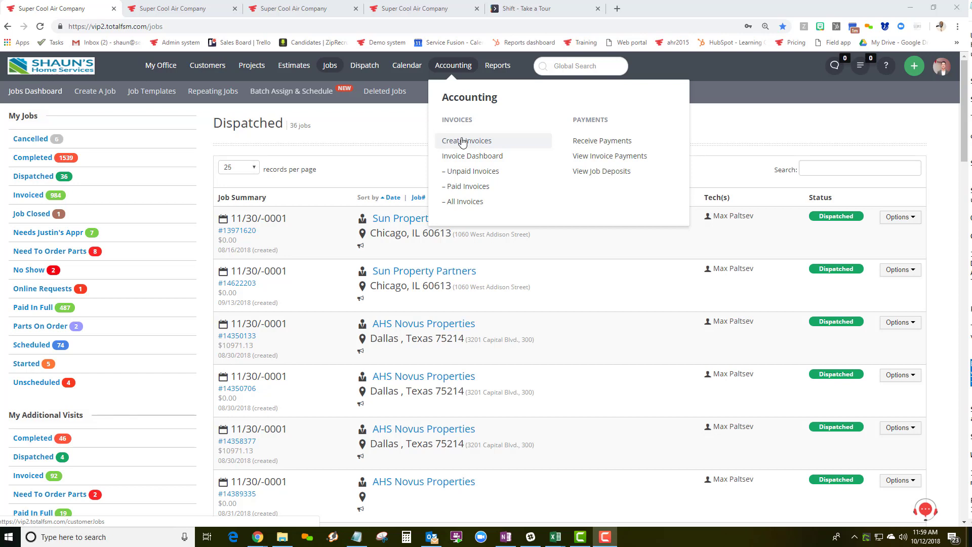
{"action": "mouse_move", "coordinate": [503, 69]}
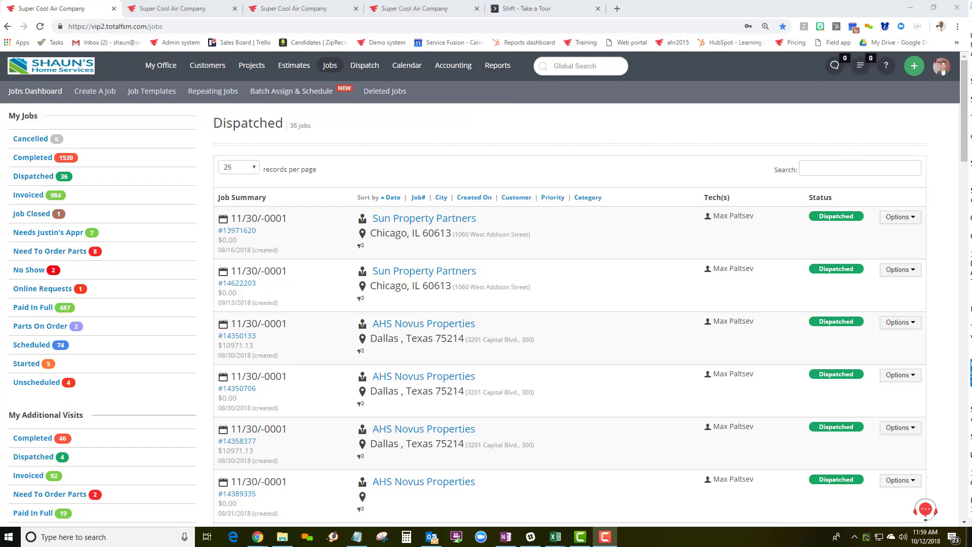
{"action": "key", "text": "alt+Tab"}
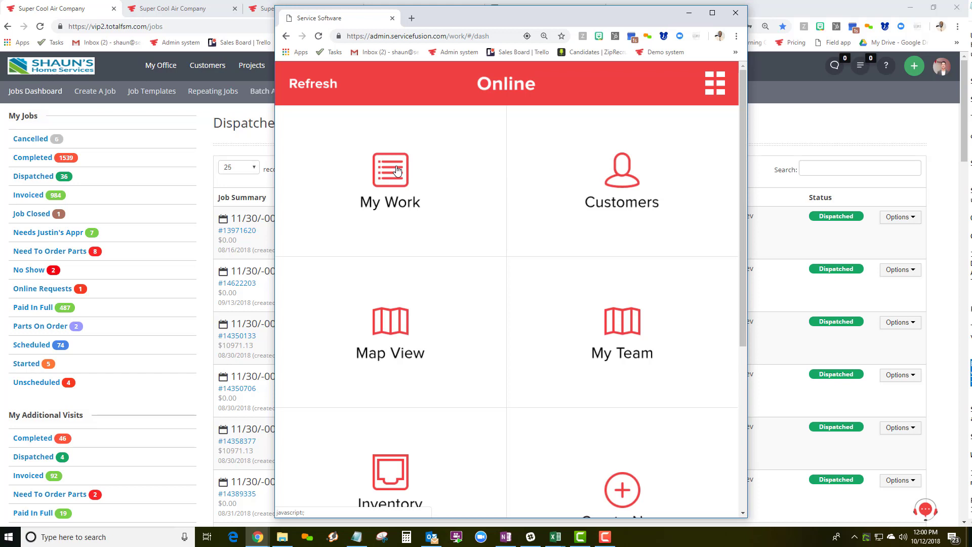
Scroll through the mobile dashboard tiles, then return to the Dispatched jobs list of 36 jobs.
{"action": "scroll", "coordinate": [398, 170], "scroll_direction": "down", "scroll_amount": 2}
{"action": "left_click", "coordinate": [620, 389]}
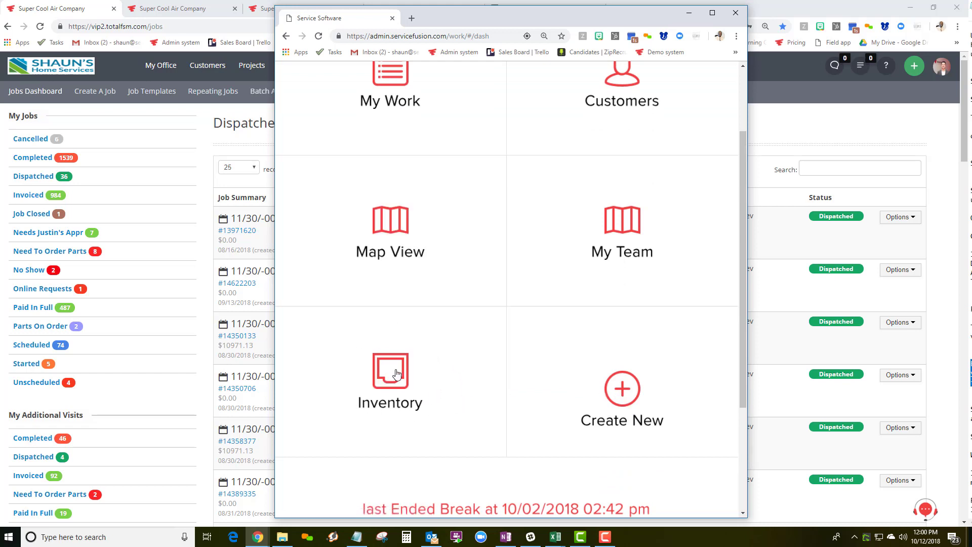
{"action": "scroll", "coordinate": [398, 375], "scroll_direction": "down", "scroll_amount": 3}
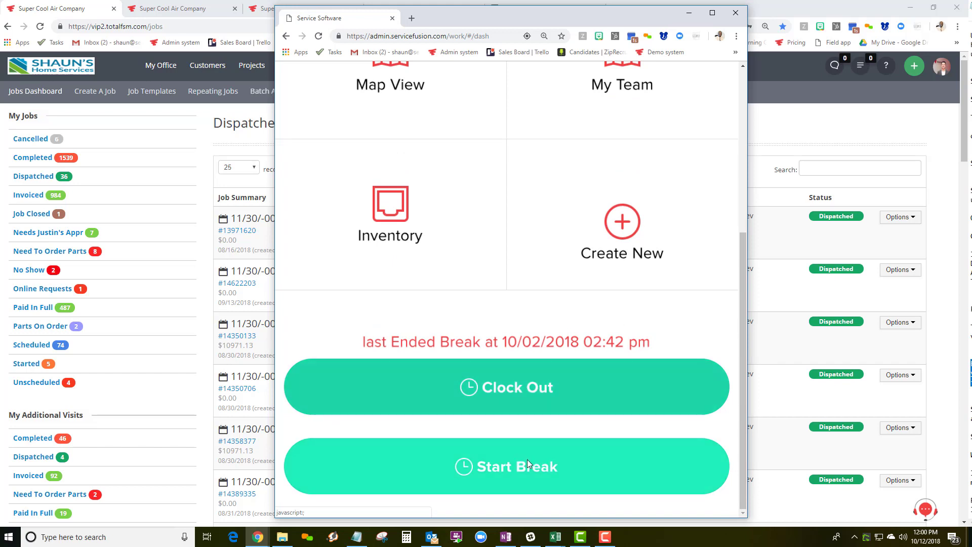
{"action": "scroll", "coordinate": [501, 354], "scroll_direction": "up", "scroll_amount": 5}
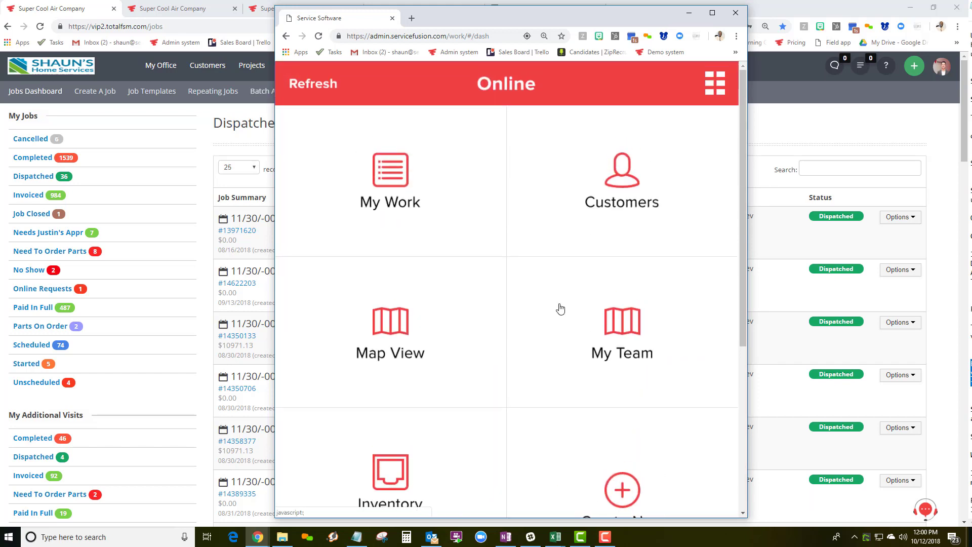
{"action": "left_click", "coordinate": [791, 134]}
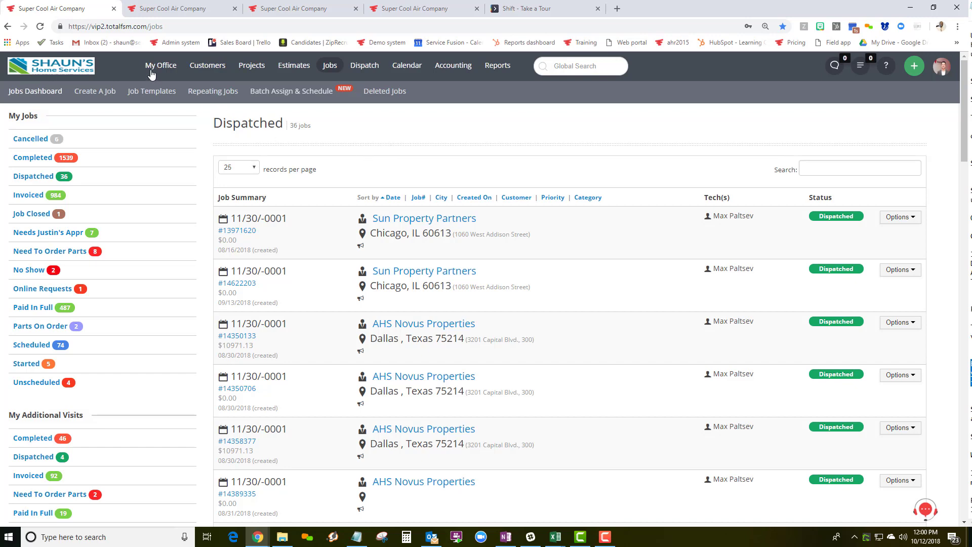
Open the Dispatch grid tab showing the technicians' schedule for Fri, Oct 12.
{"action": "mouse_move", "coordinate": [152, 71]}
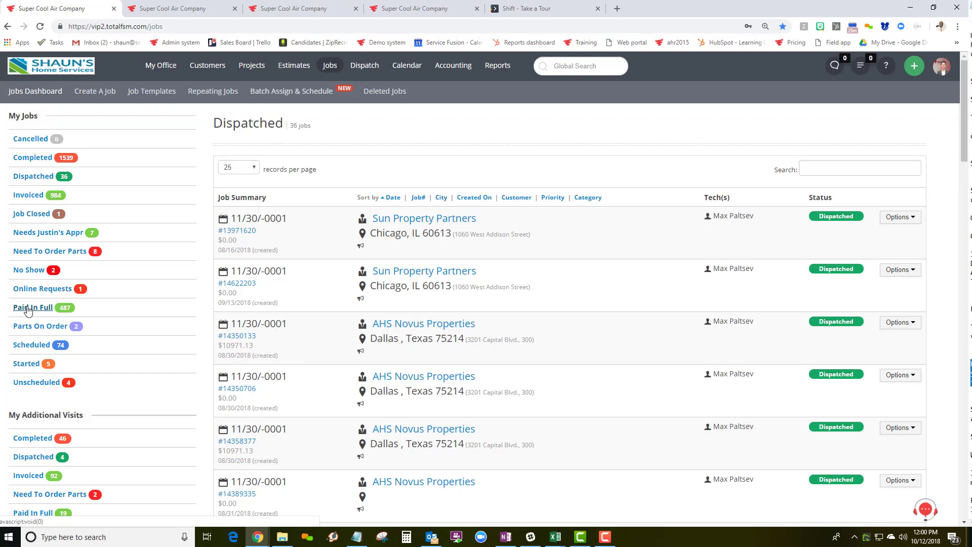
{"action": "left_click", "coordinate": [826, 170]}
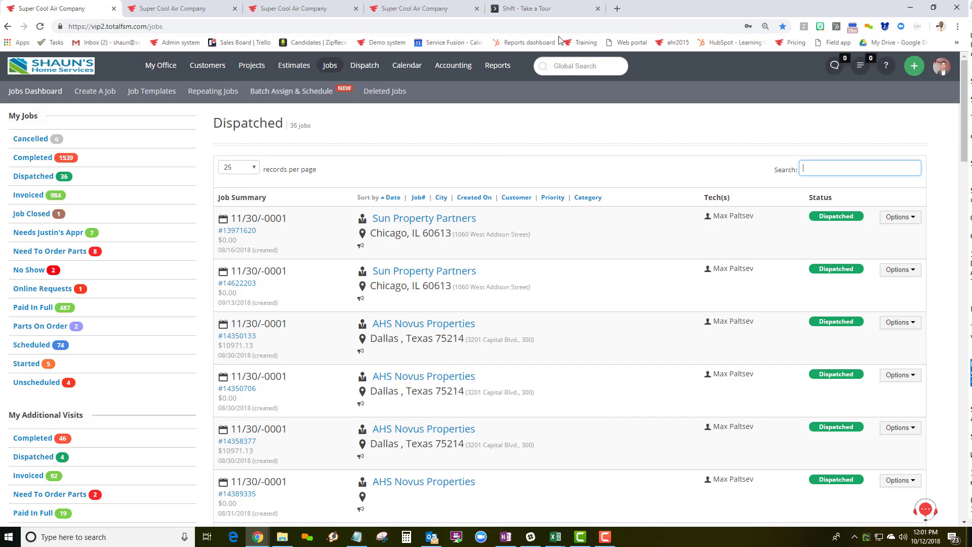
{"action": "left_click", "coordinate": [306, 9]}
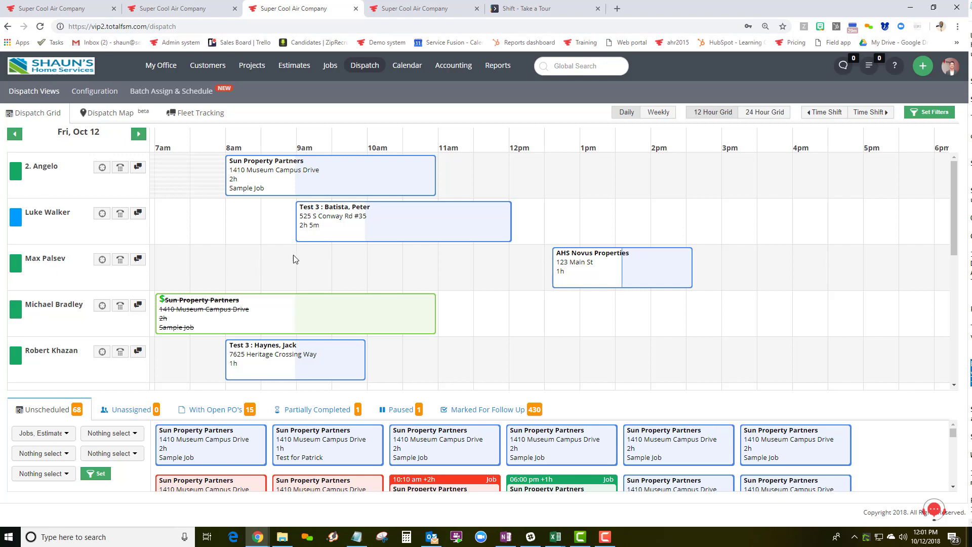
Create a new Job from the technician's empty 9am slot on 10/12/2018.
{"action": "left_click", "coordinate": [314, 263]}
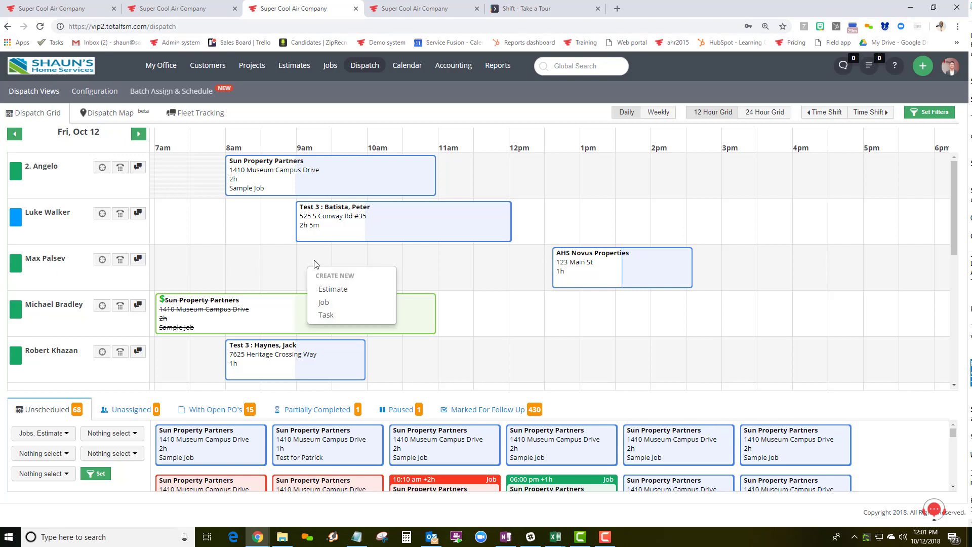
{"action": "left_click", "coordinate": [323, 302]}
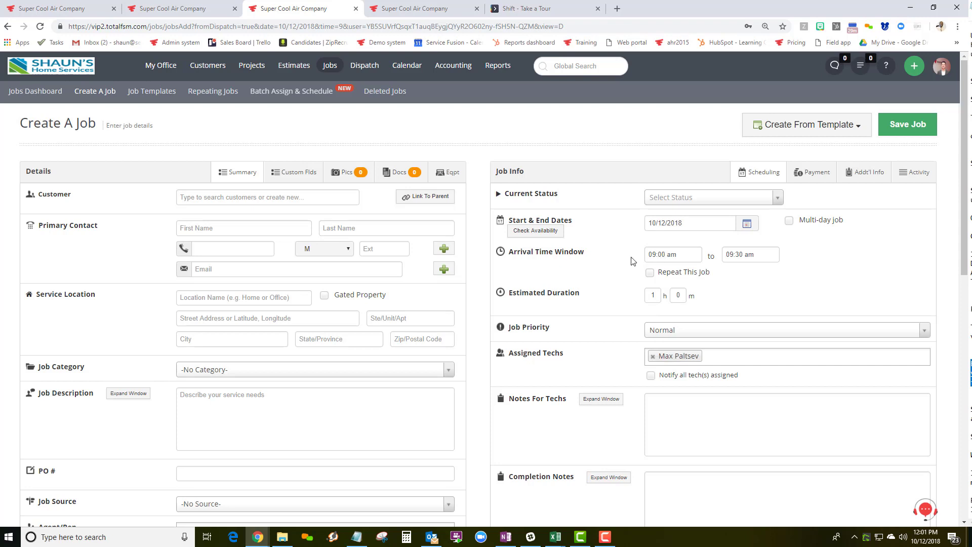
Search customers by '214', then move to the tab with the prefilled Sun Property Partners job.
{"action": "left_click", "coordinate": [275, 230]}
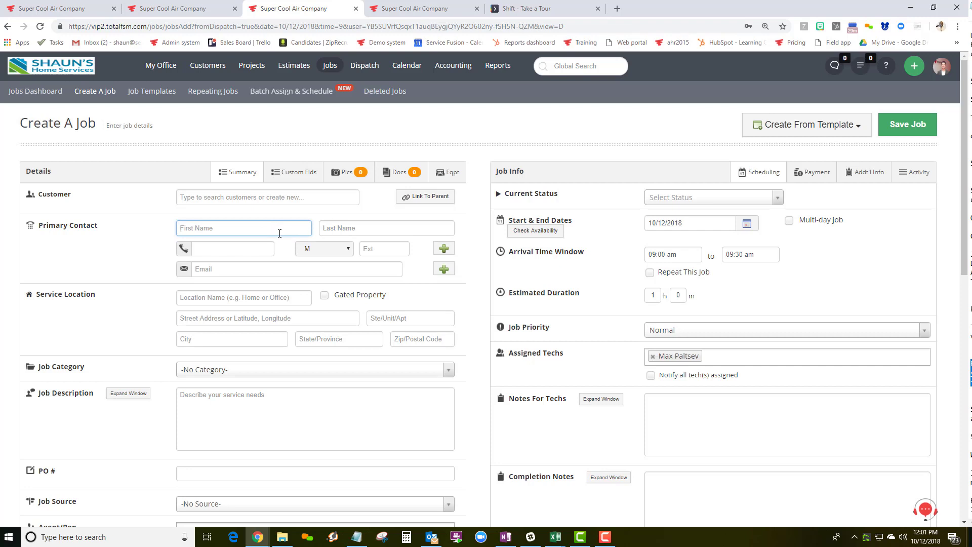
{"action": "left_click", "coordinate": [193, 197]}
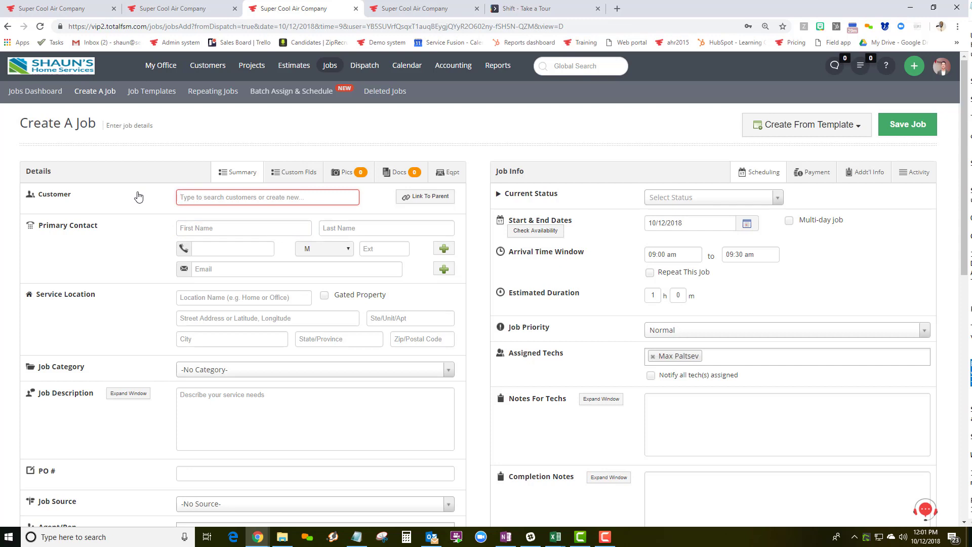
{"action": "type", "text": "21"}
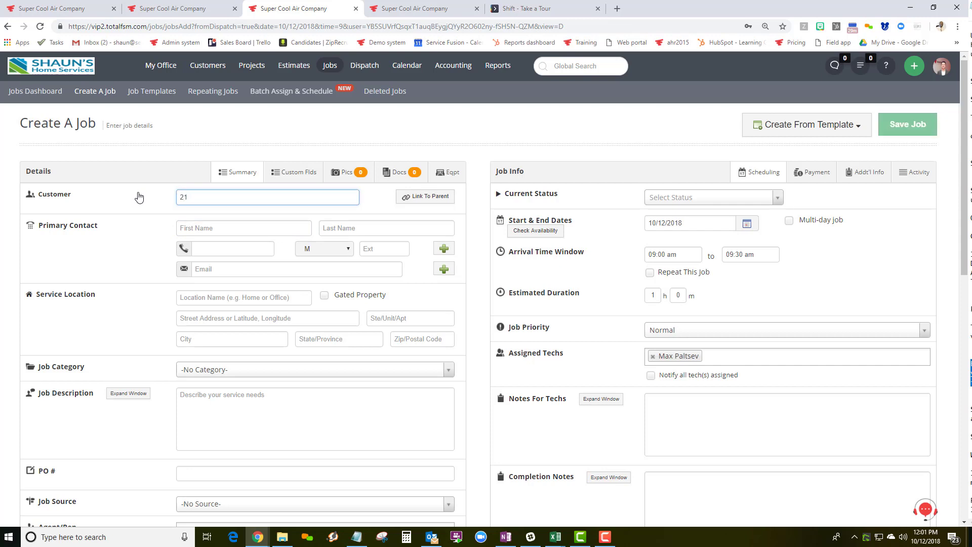
{"action": "type", "text": "4"}
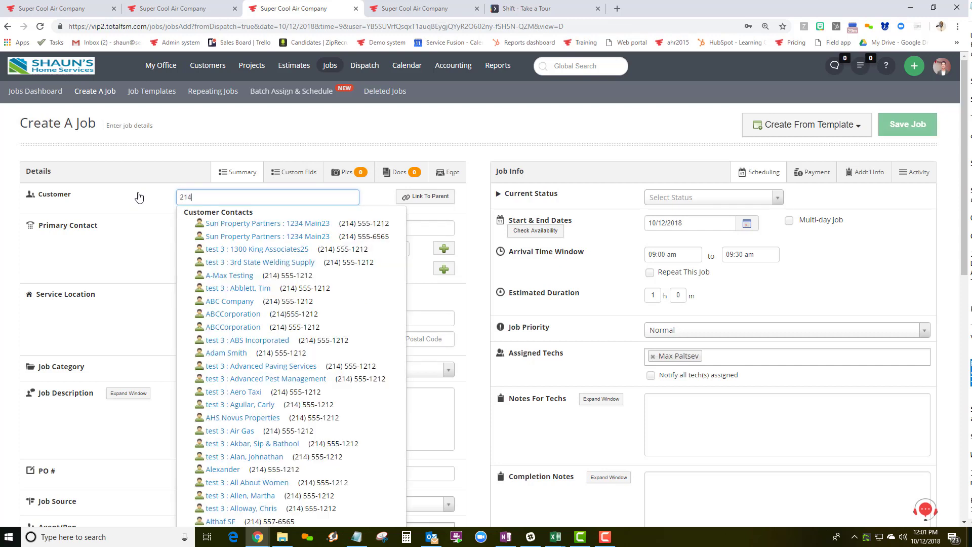
{"action": "left_click", "coordinate": [164, 6]}
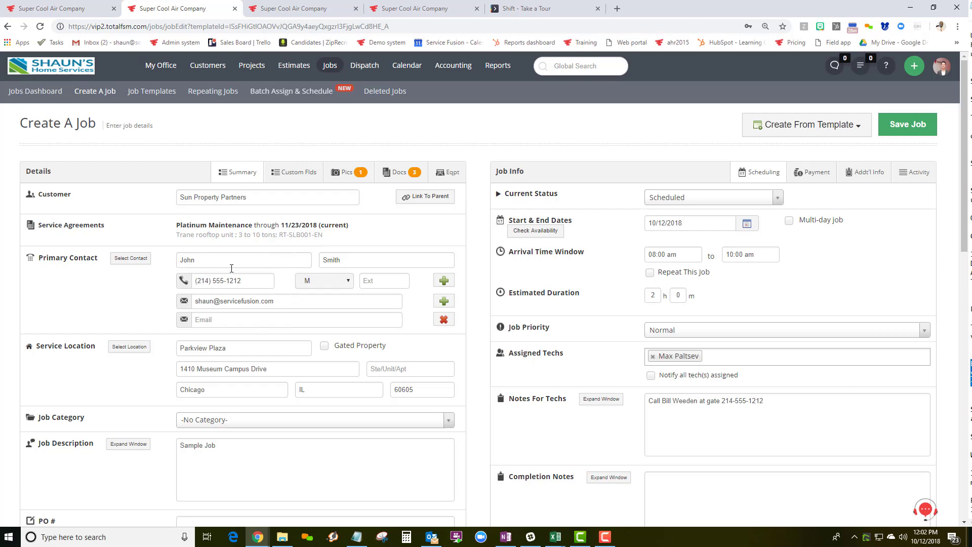
{"action": "scroll", "coordinate": [231, 269], "scroll_direction": "down", "scroll_amount": 4}
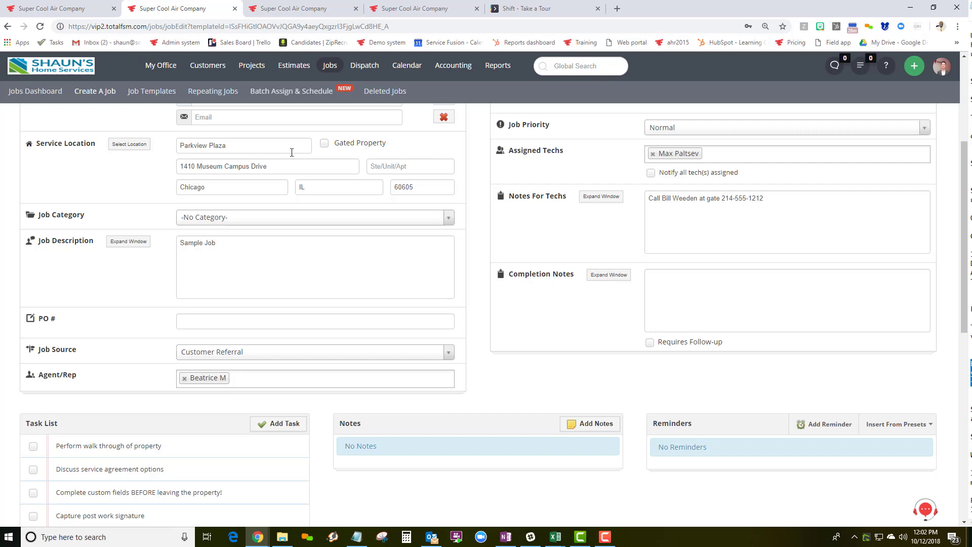
{"action": "left_click", "coordinate": [324, 143]}
{"action": "left_click", "coordinate": [244, 186]}
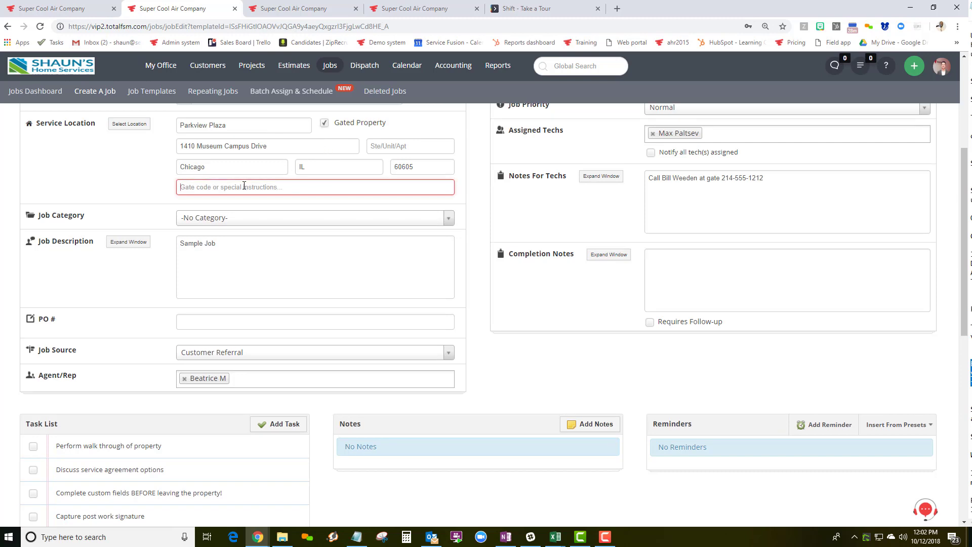
{"action": "type", "text": "1245"}
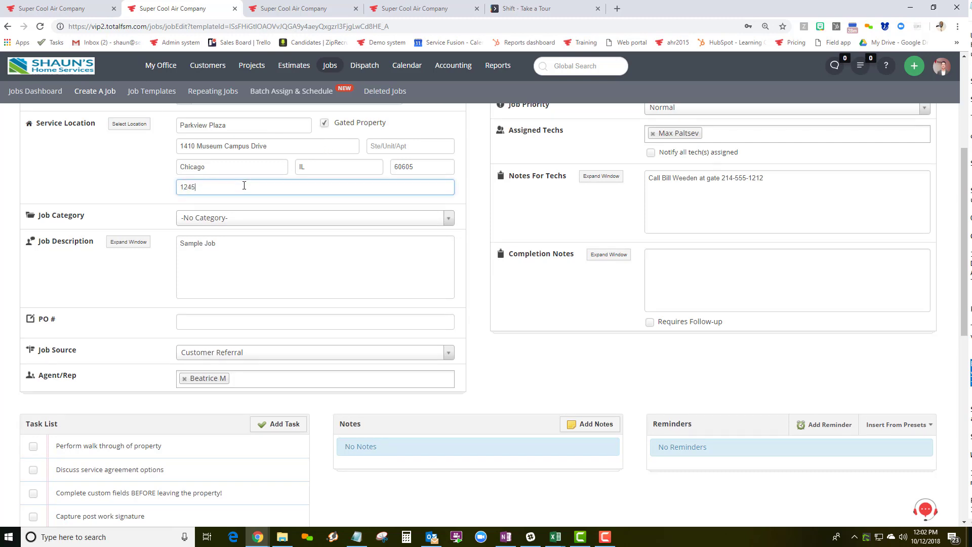
{"action": "scroll", "coordinate": [244, 185], "scroll_direction": "up", "scroll_amount": 3}
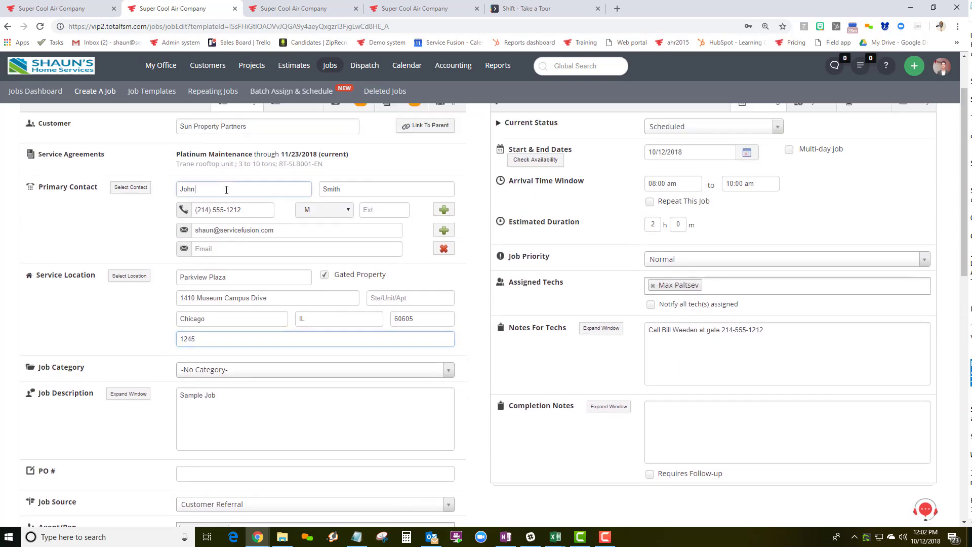
Enter PO number 12222222 on the job.
{"action": "left_click", "coordinate": [227, 189]}
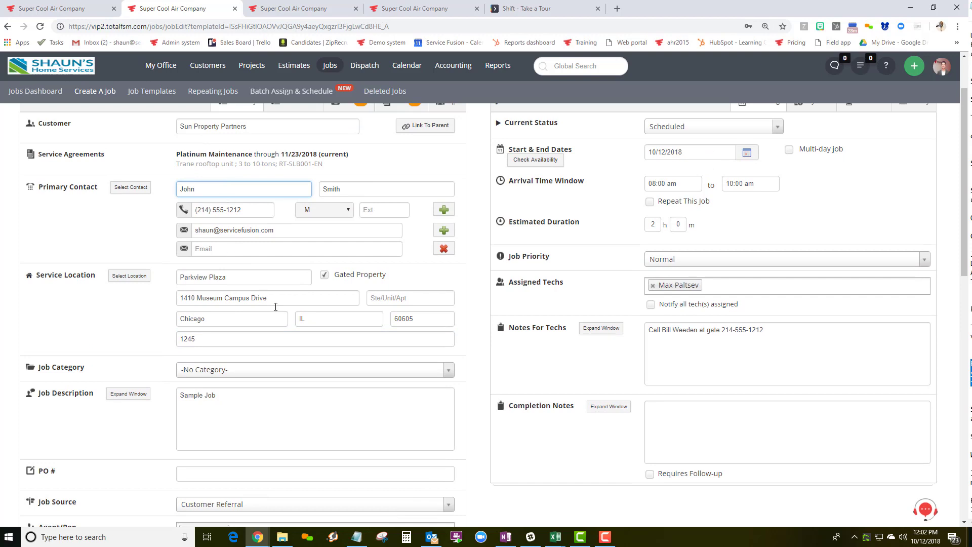
{"action": "scroll", "coordinate": [174, 391], "scroll_direction": "down", "scroll_amount": 1}
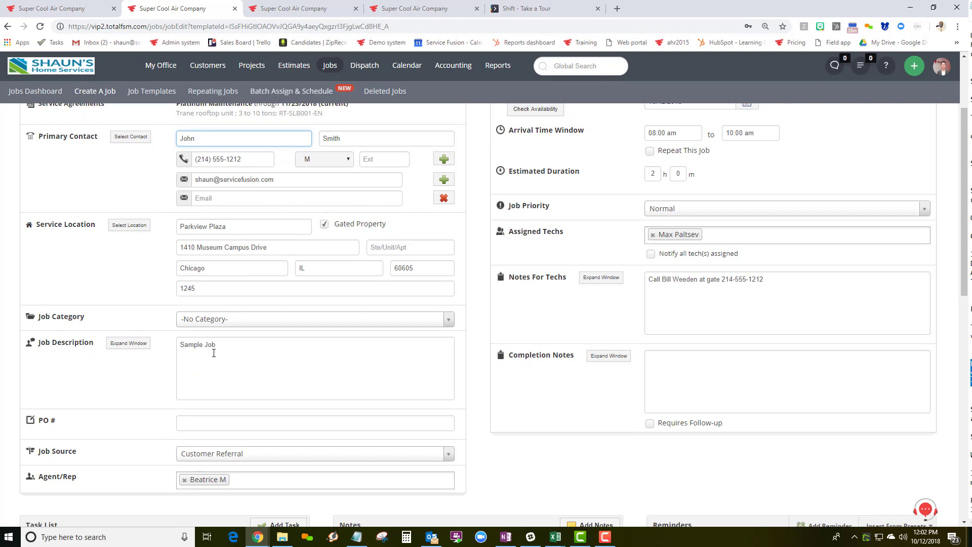
{"action": "left_click", "coordinate": [234, 423]}
{"action": "type", "text": "12222222"}
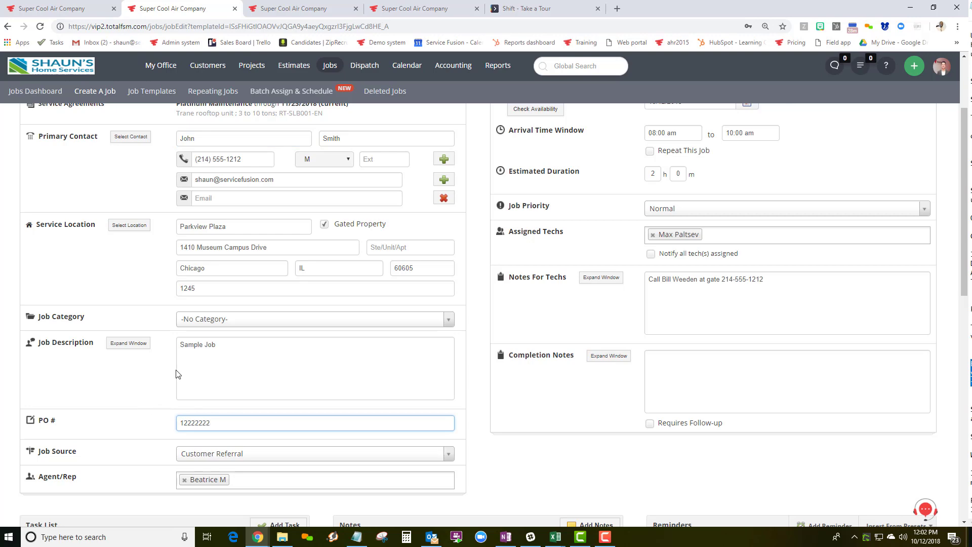
{"action": "scroll", "coordinate": [205, 335], "scroll_direction": "up", "scroll_amount": 3}
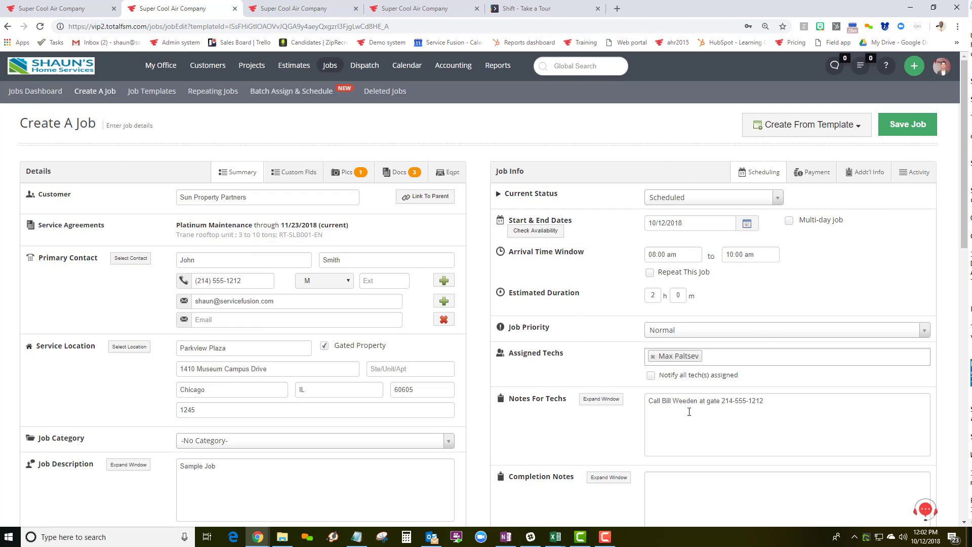
Set the TYPE OF UNIT custom field to Packaged.
{"action": "scroll", "coordinate": [523, 430], "scroll_direction": "down", "scroll_amount": 15}
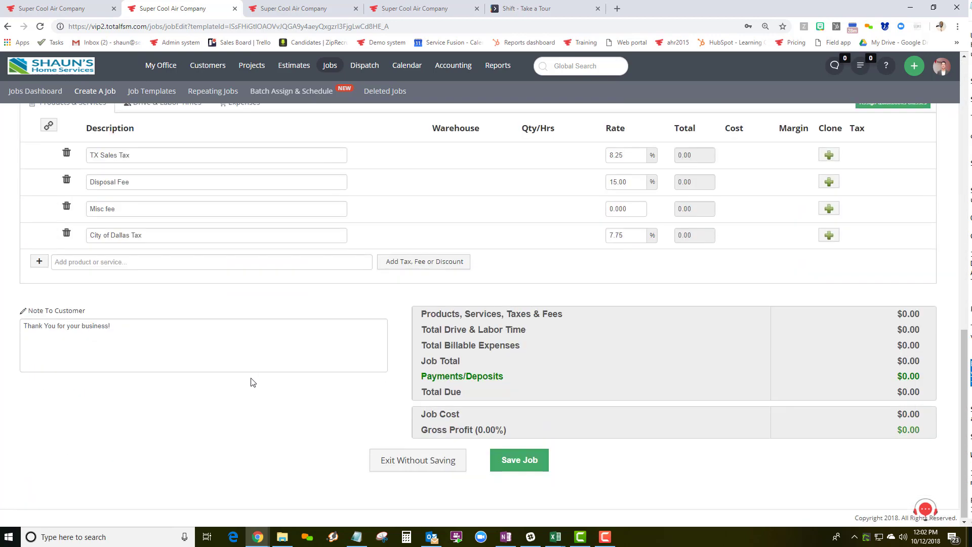
{"action": "left_click", "coordinate": [95, 262]}
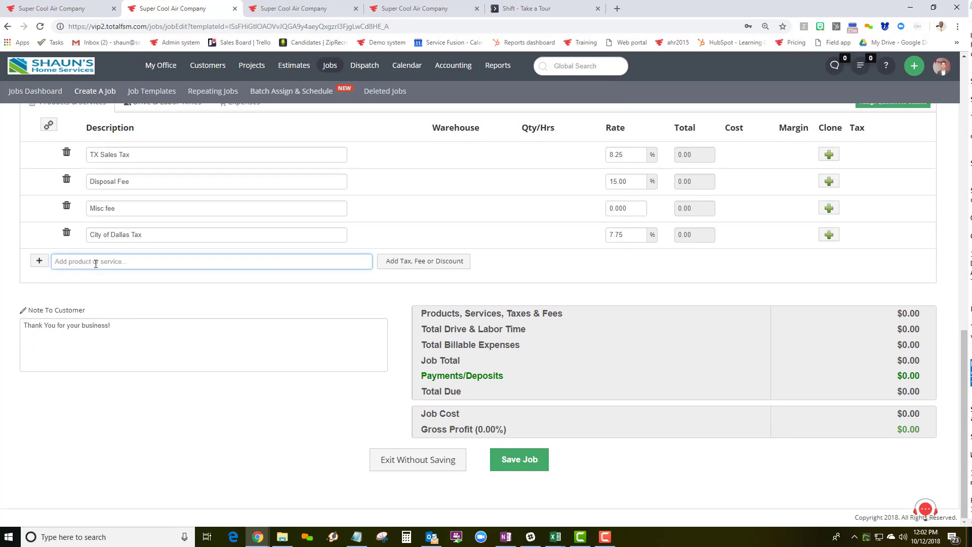
{"action": "scroll", "coordinate": [96, 264], "scroll_direction": "up", "scroll_amount": 15}
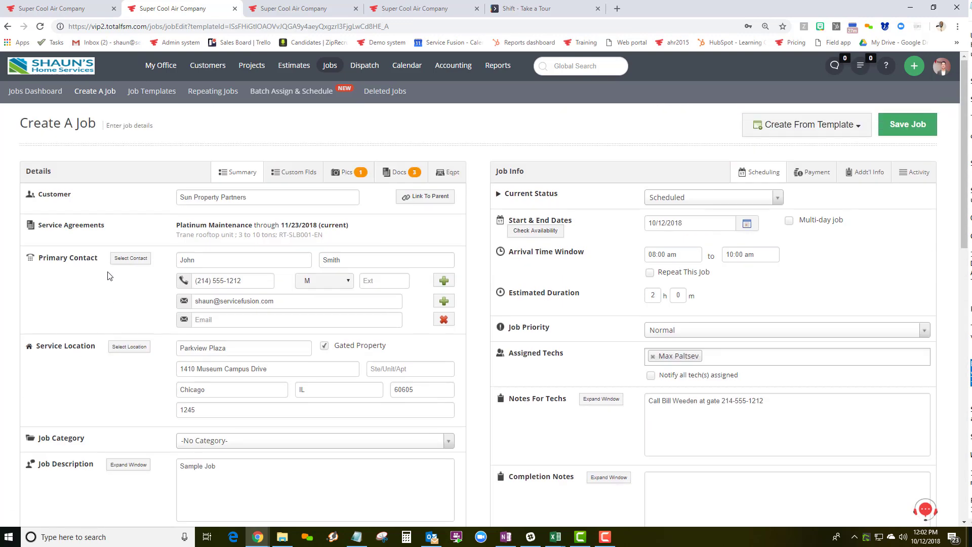
{"action": "left_click", "coordinate": [298, 175]}
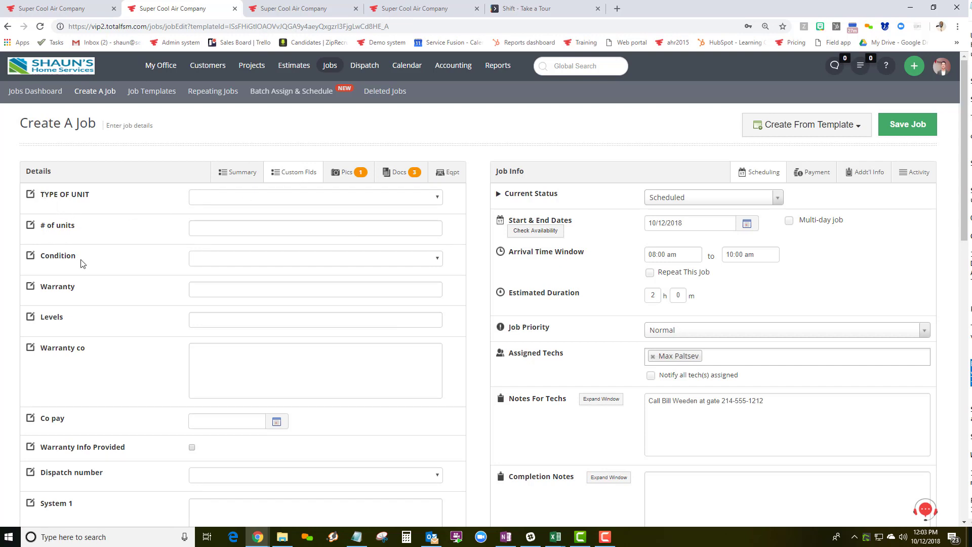
{"action": "left_click", "coordinate": [215, 198]}
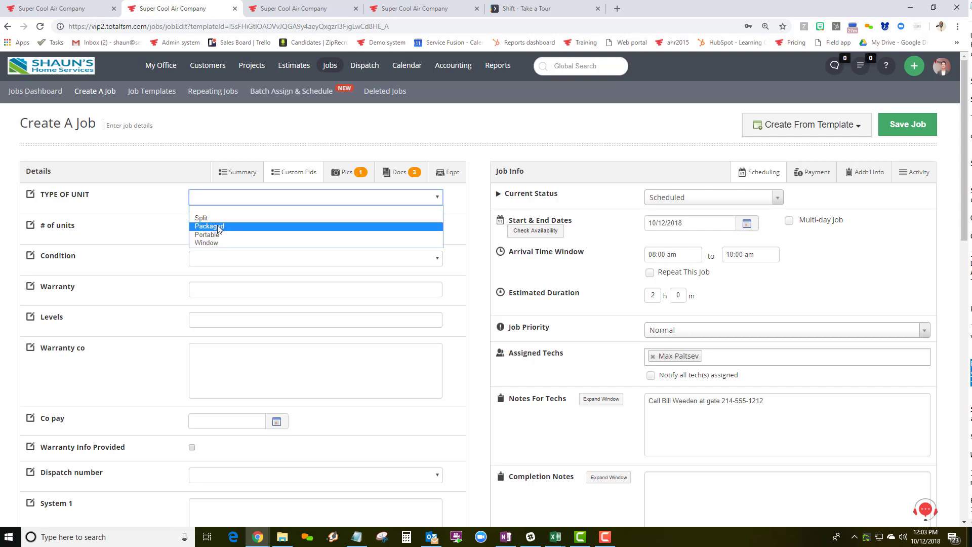
{"action": "left_click", "coordinate": [218, 229]}
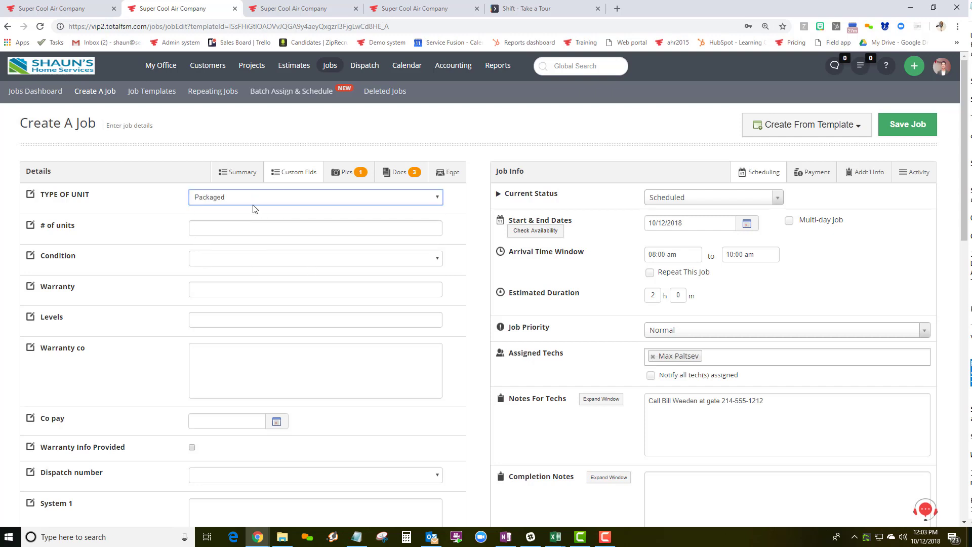
{"action": "left_click", "coordinate": [240, 177]}
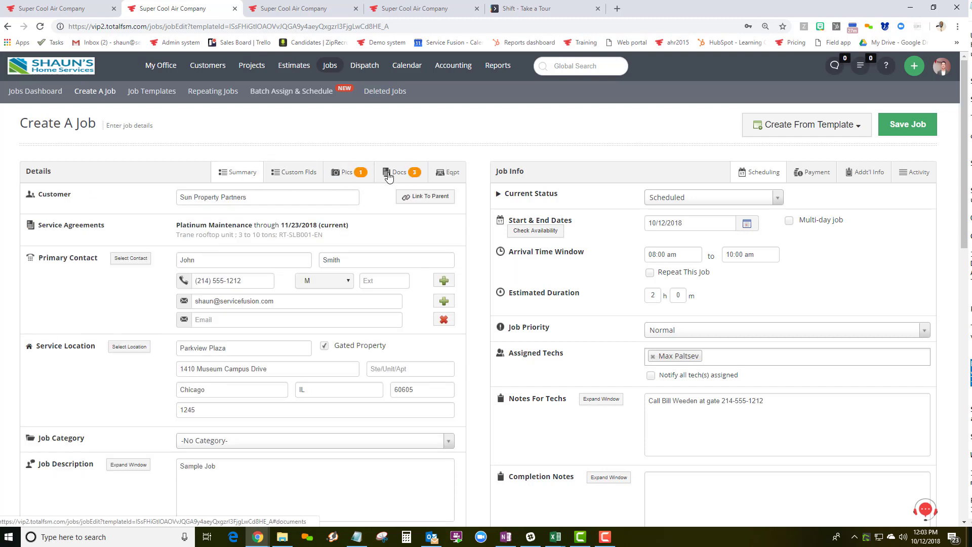
Review the job's air conditioner and heat pump equipment, then return to Summary.
{"action": "left_click", "coordinate": [453, 172]}
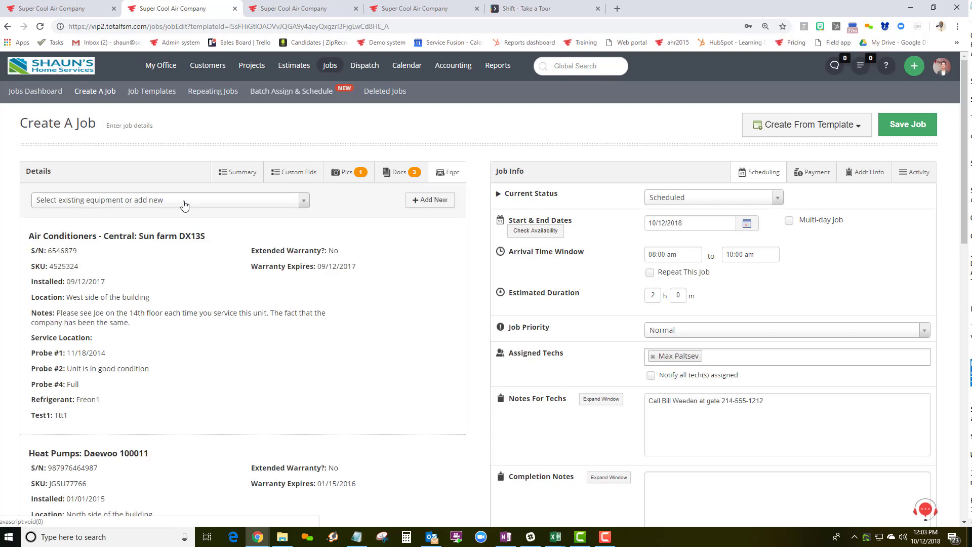
{"action": "scroll", "coordinate": [163, 349], "scroll_direction": "down", "scroll_amount": 3}
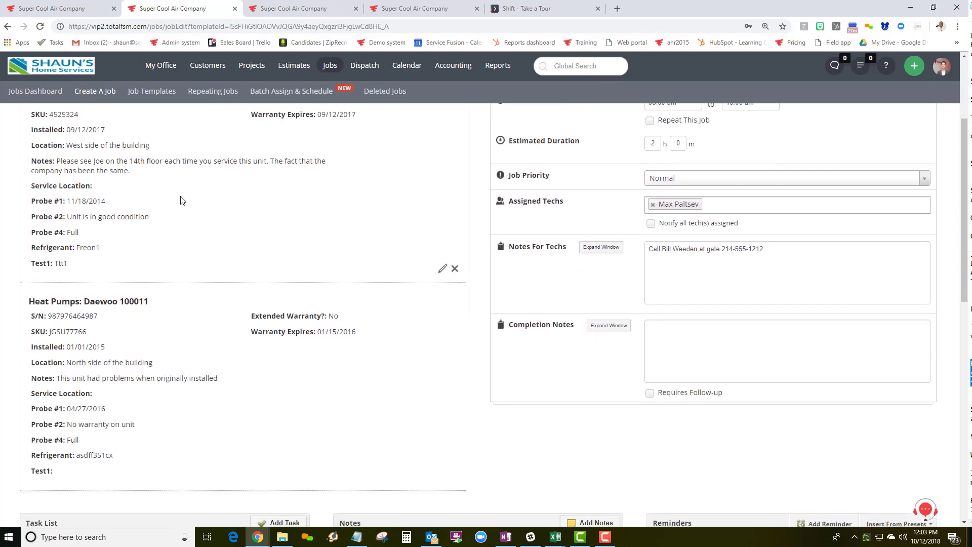
{"action": "scroll", "coordinate": [181, 202], "scroll_direction": "up", "scroll_amount": 3}
{"action": "left_click", "coordinate": [232, 173]}
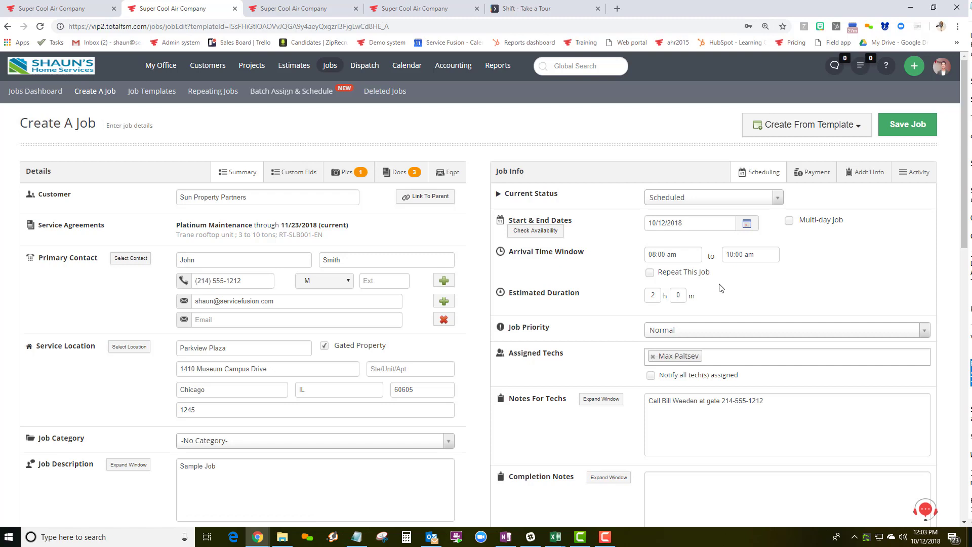
{"action": "left_click", "coordinate": [788, 220]}
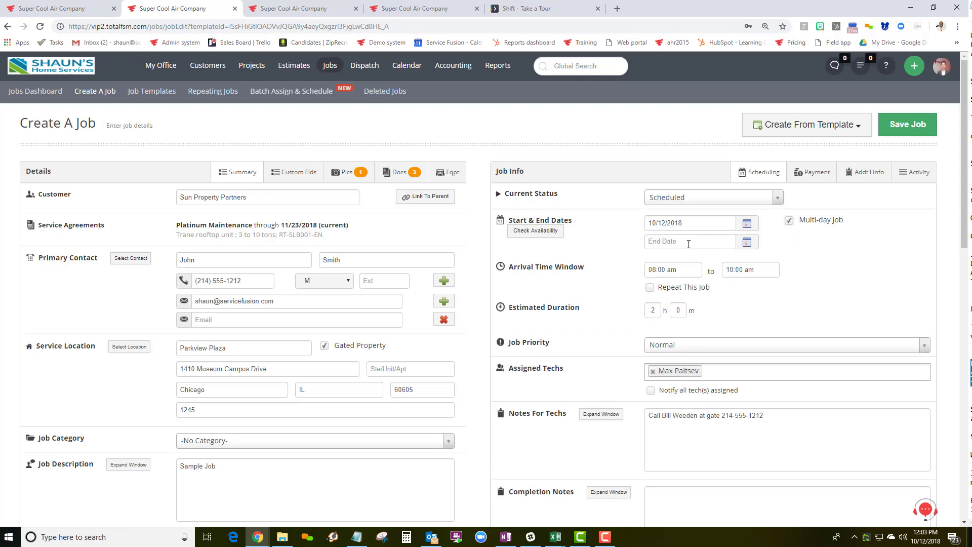
{"action": "left_click", "coordinate": [789, 221]}
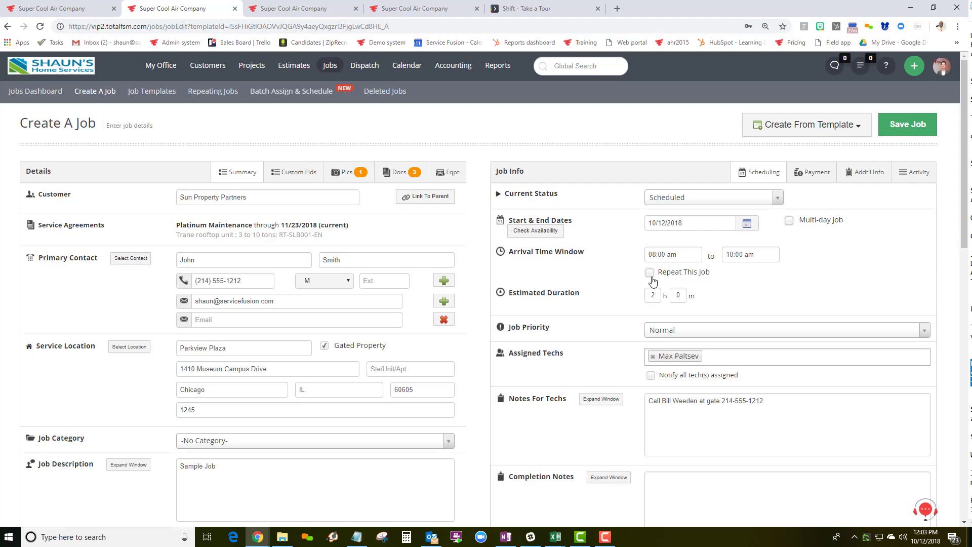
{"action": "scroll", "coordinate": [619, 288], "scroll_direction": "down", "scroll_amount": 4}
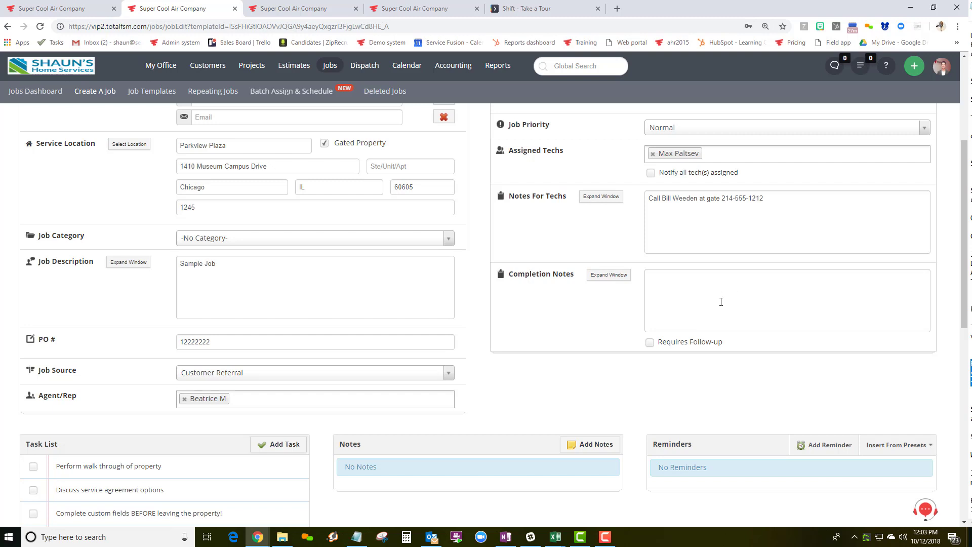
{"action": "scroll", "coordinate": [708, 301], "scroll_direction": "down", "scroll_amount": 5}
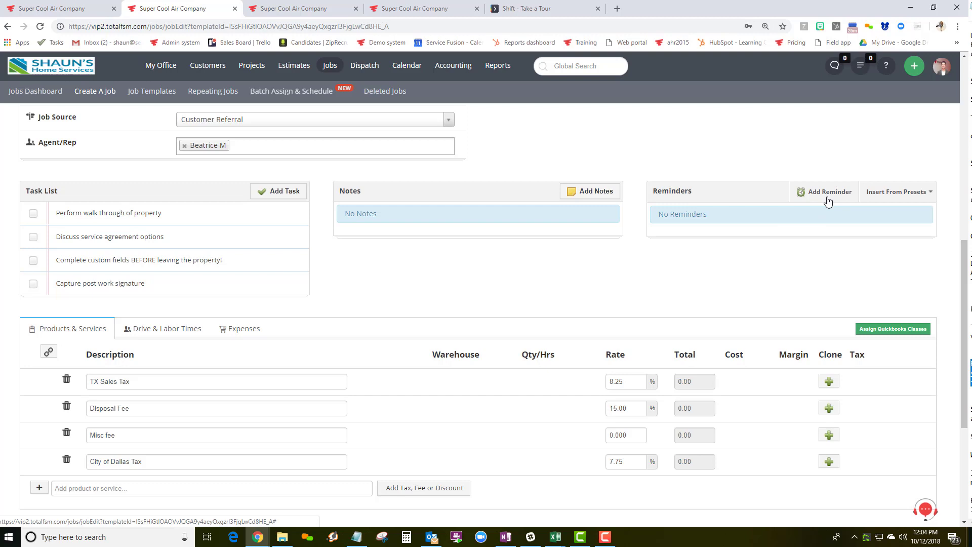
{"action": "scroll", "coordinate": [545, 278], "scroll_direction": "down", "scroll_amount": 5}
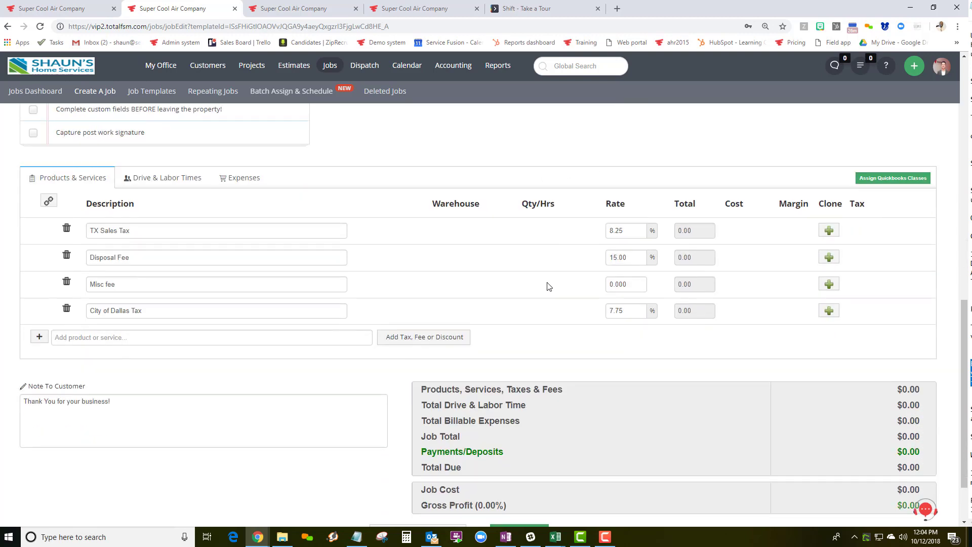
Save the job scheduled for 10/12/2018, 08:00–10:00 am.
{"action": "left_click", "coordinate": [525, 462]}
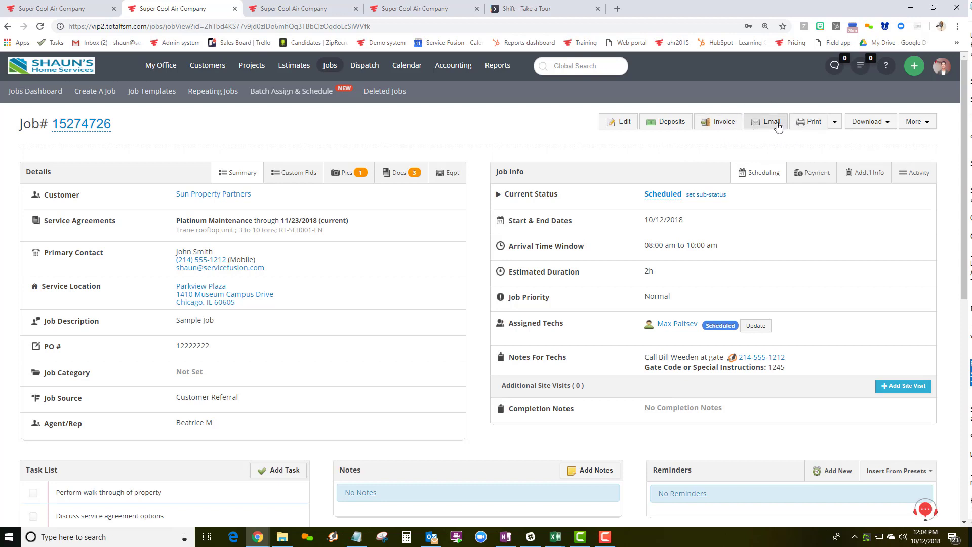
Check the job's Print options without printing, then switch to the technician mobile app.
{"action": "left_click", "coordinate": [835, 125]}
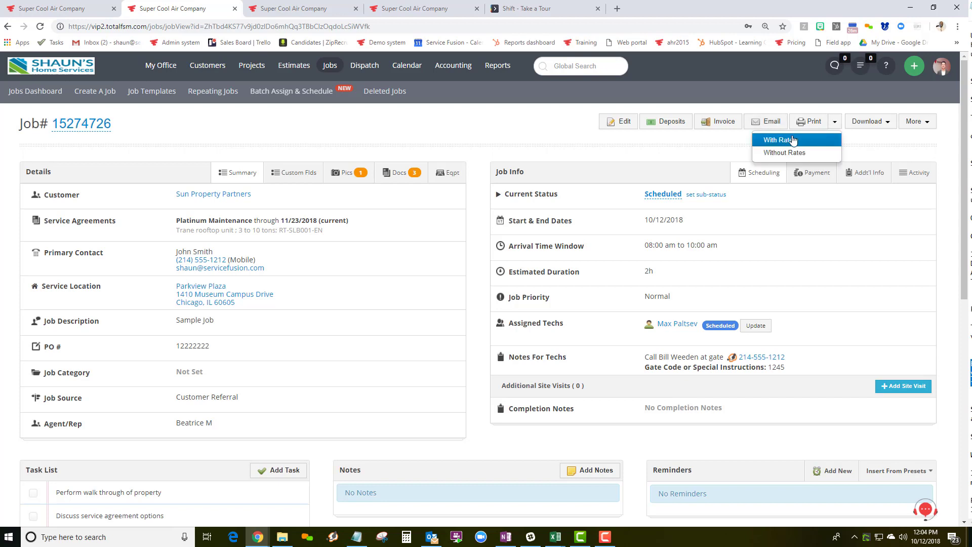
{"action": "left_click", "coordinate": [500, 147]}
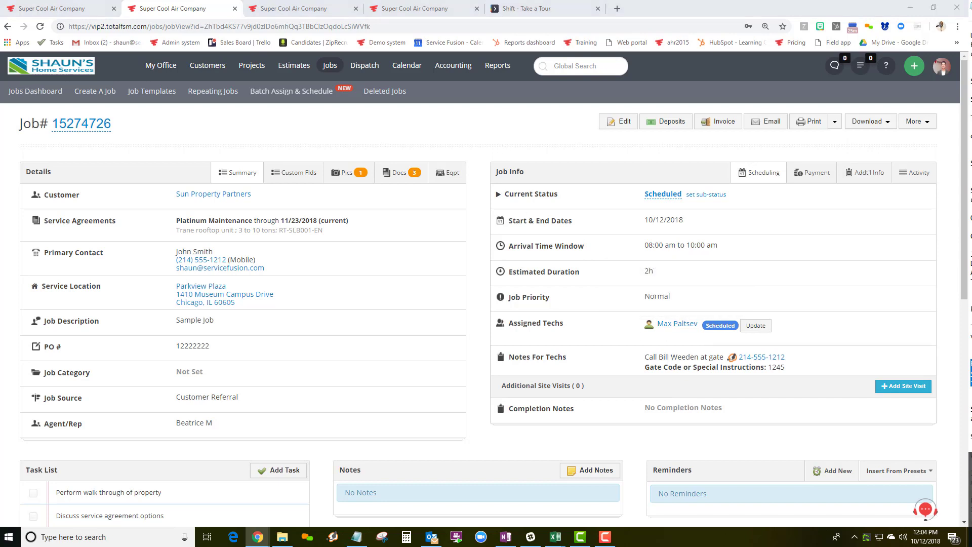
{"action": "key", "text": "alt+Tab"}
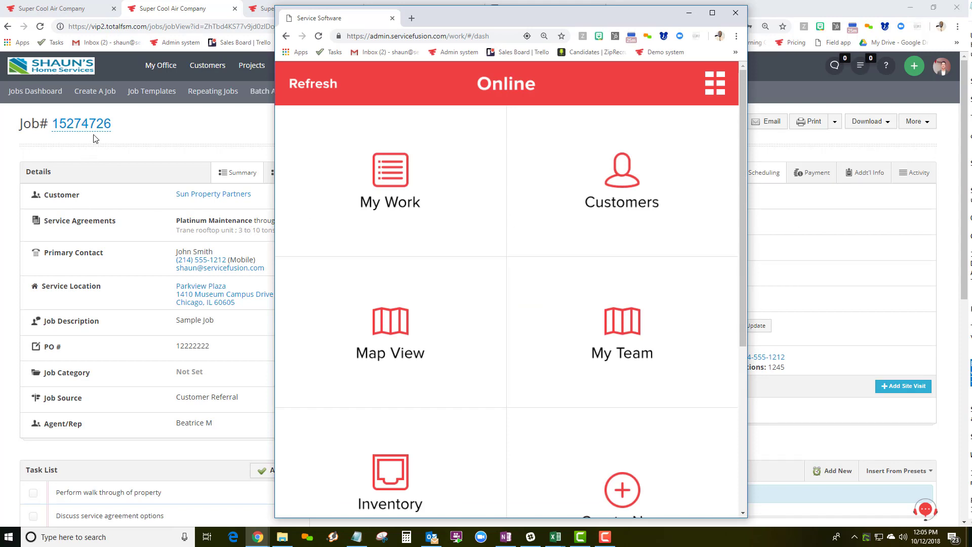
Open the Sun Property Partners job from My Work and scroll through its details.
{"action": "left_click", "coordinate": [395, 181]}
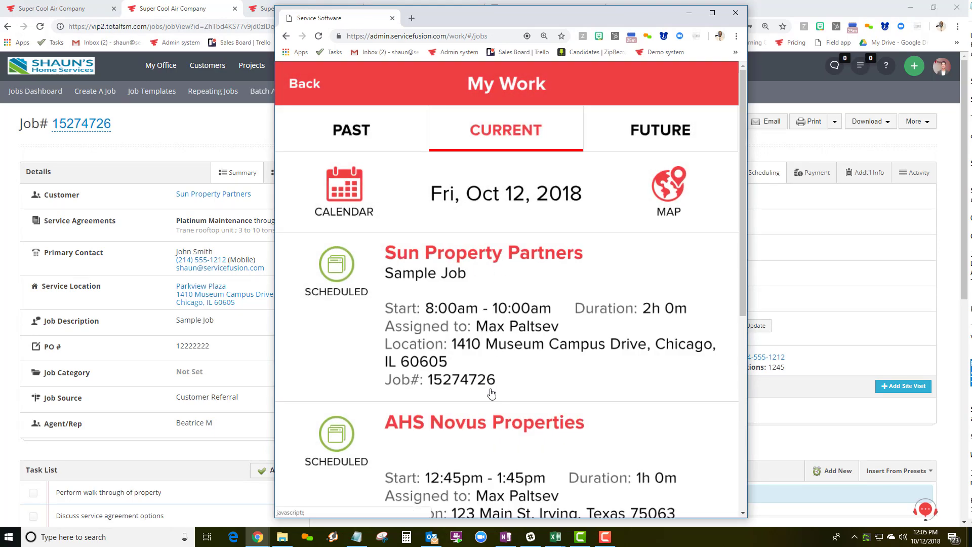
{"action": "left_click", "coordinate": [498, 316]}
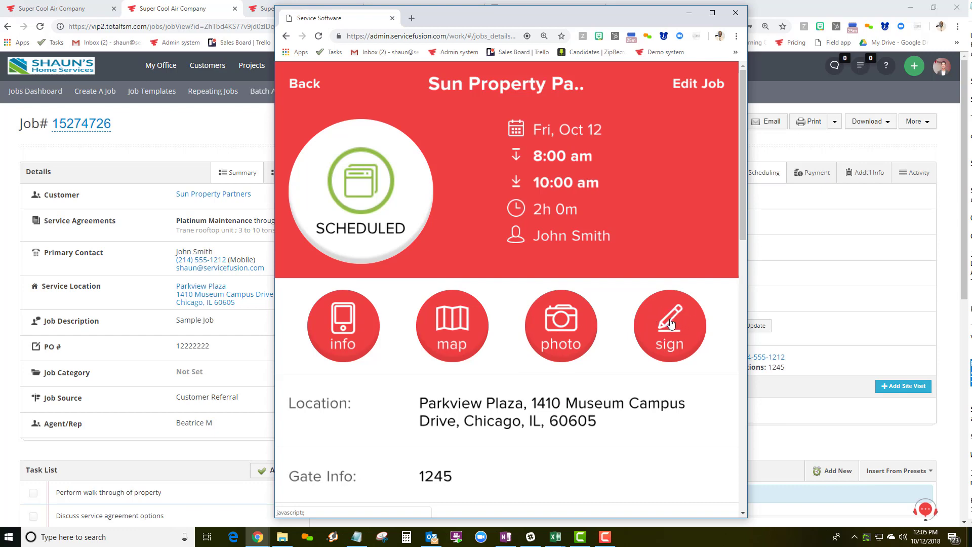
{"action": "scroll", "coordinate": [194, 310], "scroll_direction": "down", "scroll_amount": 3}
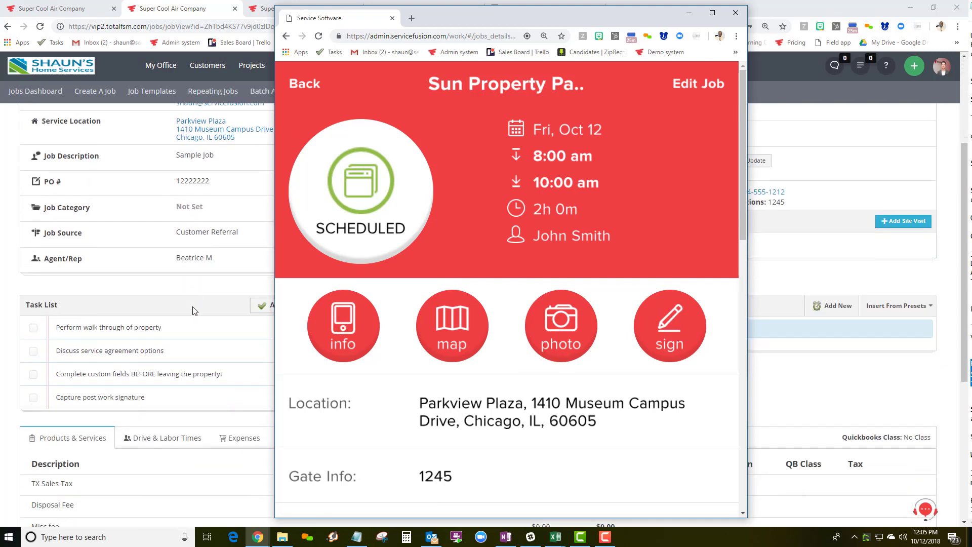
{"action": "scroll", "coordinate": [316, 294], "scroll_direction": "down", "scroll_amount": 10}
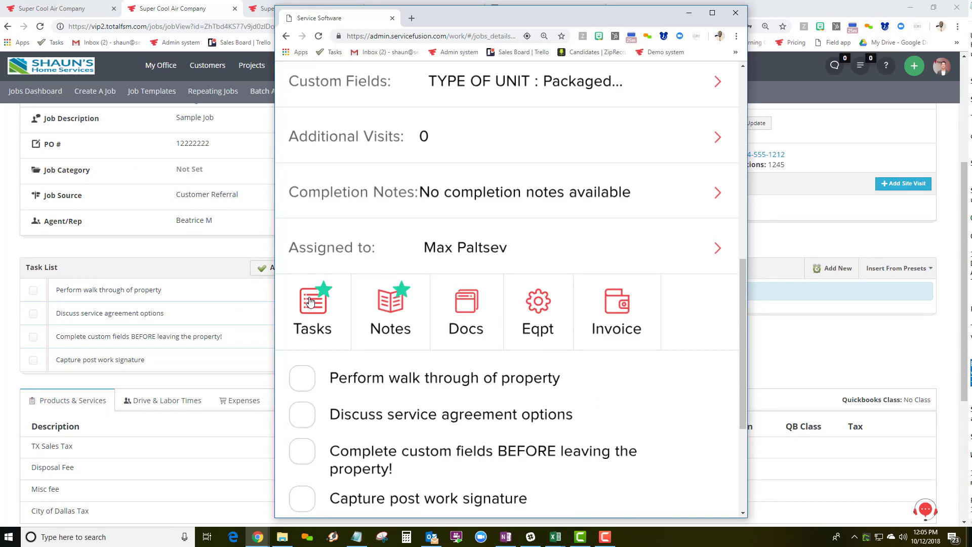
{"action": "scroll", "coordinate": [310, 302], "scroll_direction": "down", "scroll_amount": 2}
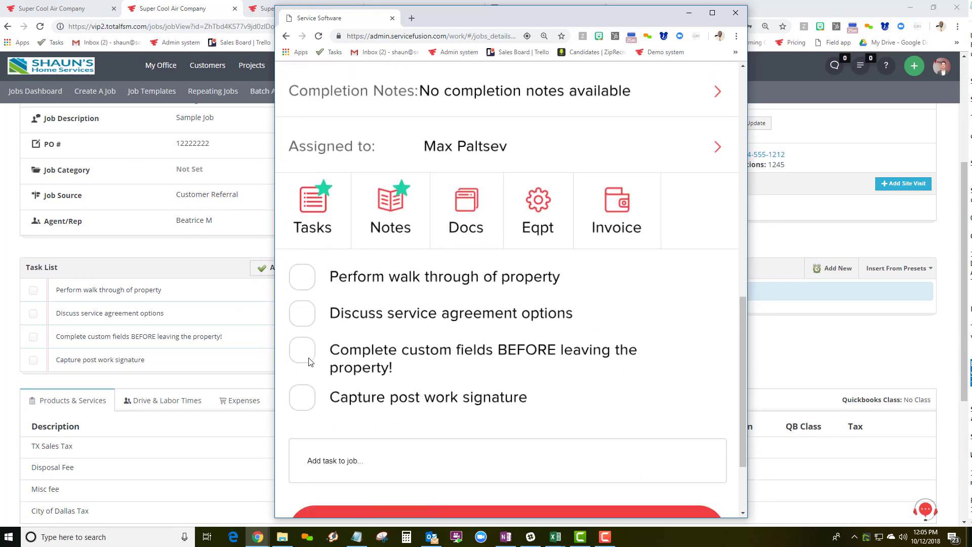
Tick off the walk-through task and show the job's invoice charges, totalling $0.00.
{"action": "left_click", "coordinate": [305, 279]}
{"action": "left_click", "coordinate": [595, 225]}
{"action": "scroll", "coordinate": [511, 292], "scroll_direction": "down", "scroll_amount": 7}
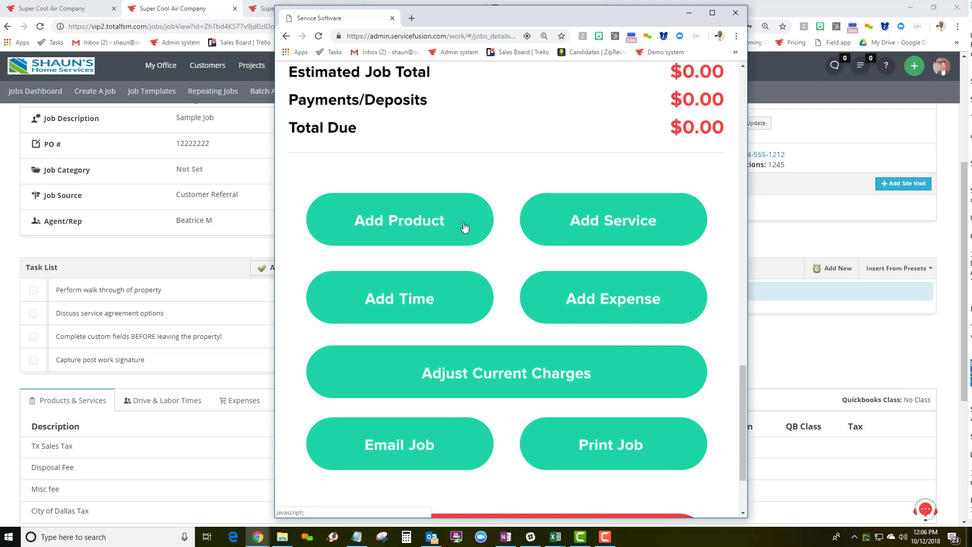
Add the 11.2 EER Performance 7.5 and 10 Tons air conditioner from Split Systems at $9,800.00.
{"action": "left_click", "coordinate": [416, 219]}
{"action": "scroll", "coordinate": [449, 239], "scroll_direction": "down", "scroll_amount": 4}
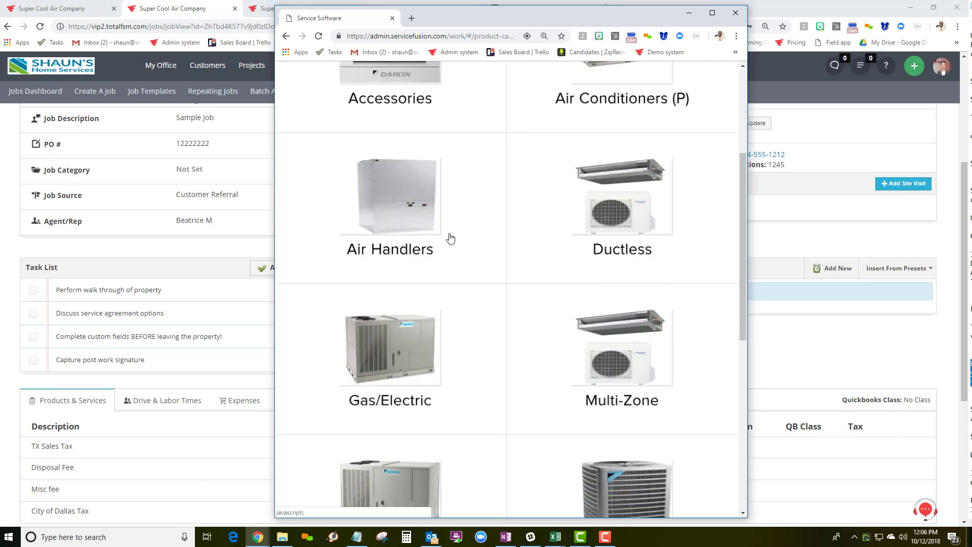
{"action": "scroll", "coordinate": [580, 251], "scroll_direction": "down", "scroll_amount": 3}
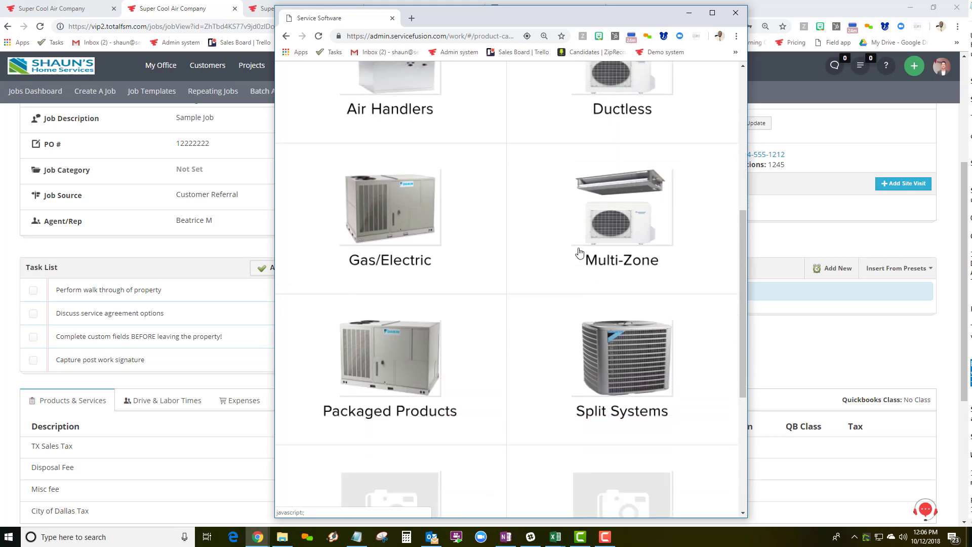
{"action": "scroll", "coordinate": [579, 251], "scroll_direction": "up", "scroll_amount": 2}
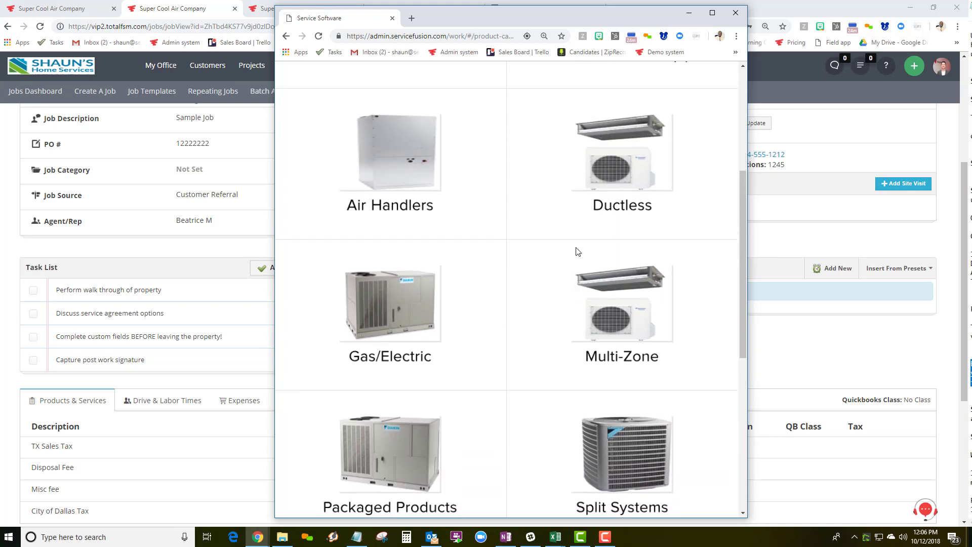
{"action": "scroll", "coordinate": [578, 252], "scroll_direction": "up", "scroll_amount": 1}
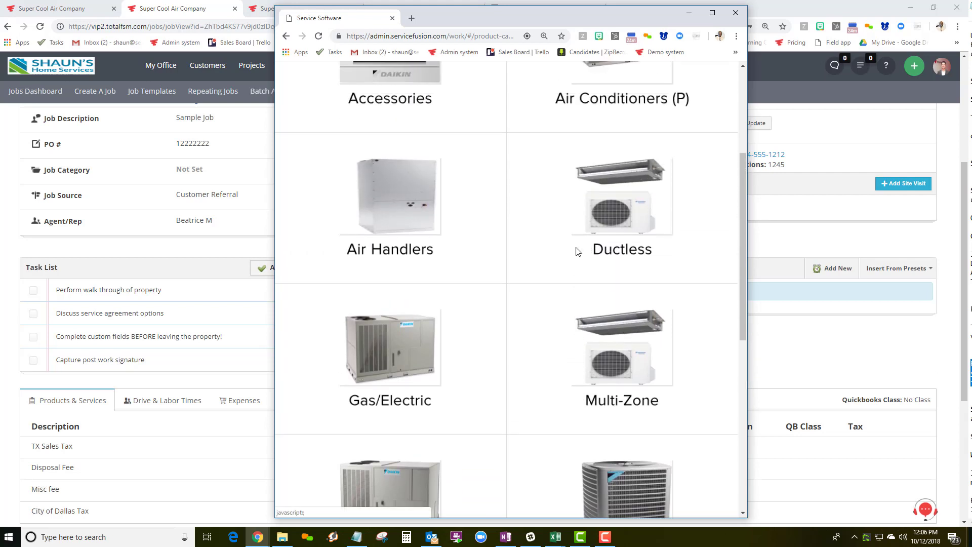
{"action": "scroll", "coordinate": [576, 254], "scroll_direction": "down", "scroll_amount": 2}
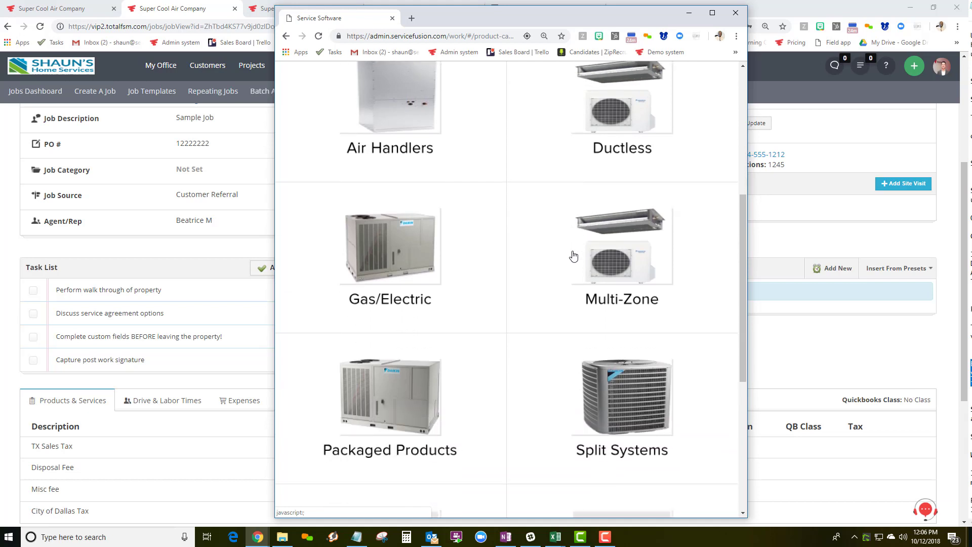
{"action": "left_click", "coordinate": [611, 385]}
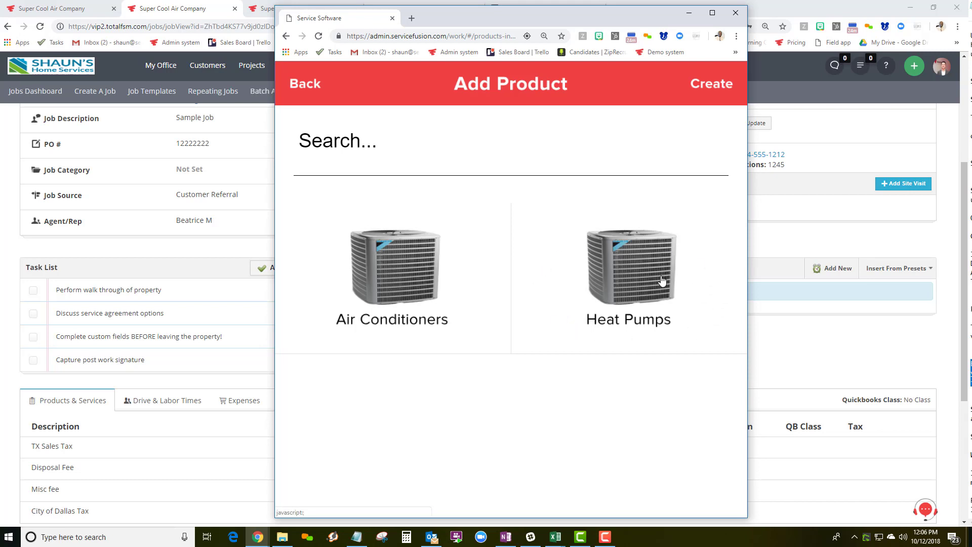
{"action": "left_click", "coordinate": [413, 284]}
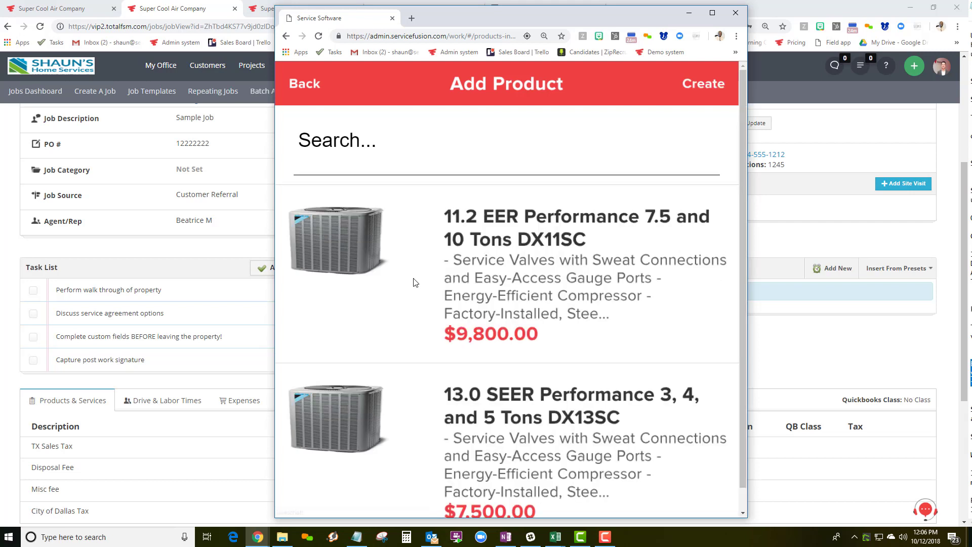
{"action": "left_click", "coordinate": [539, 259]}
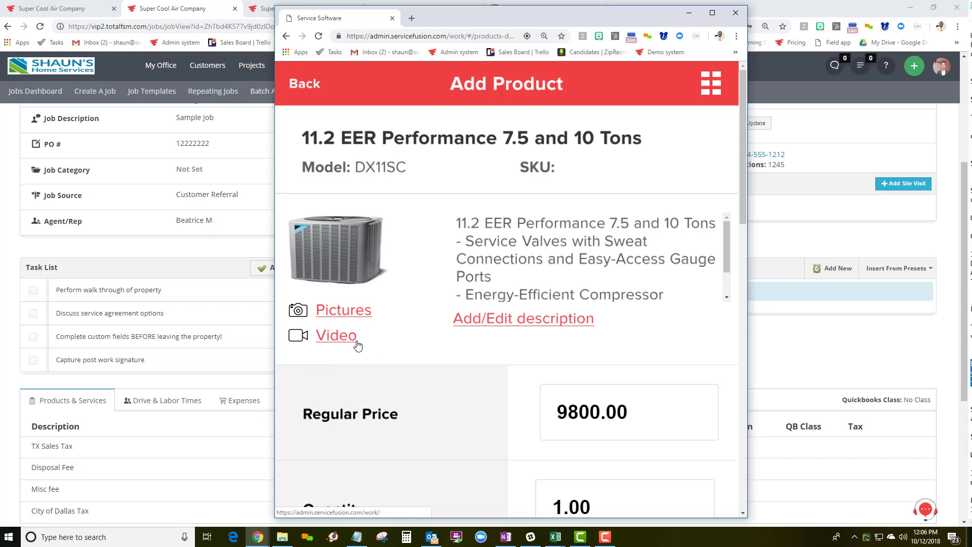
{"action": "scroll", "coordinate": [527, 268], "scroll_direction": "down", "scroll_amount": 3}
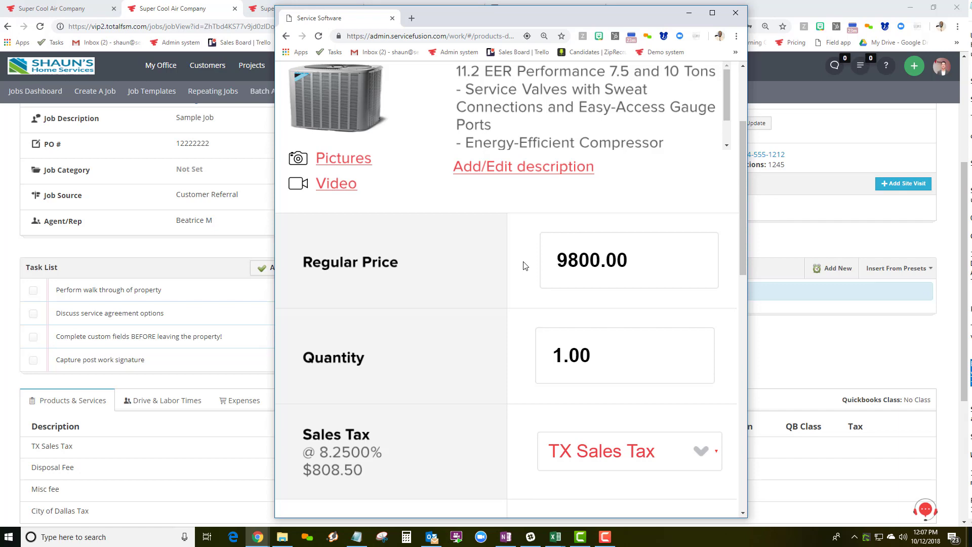
{"action": "scroll", "coordinate": [525, 266], "scroll_direction": "down", "scroll_amount": 7}
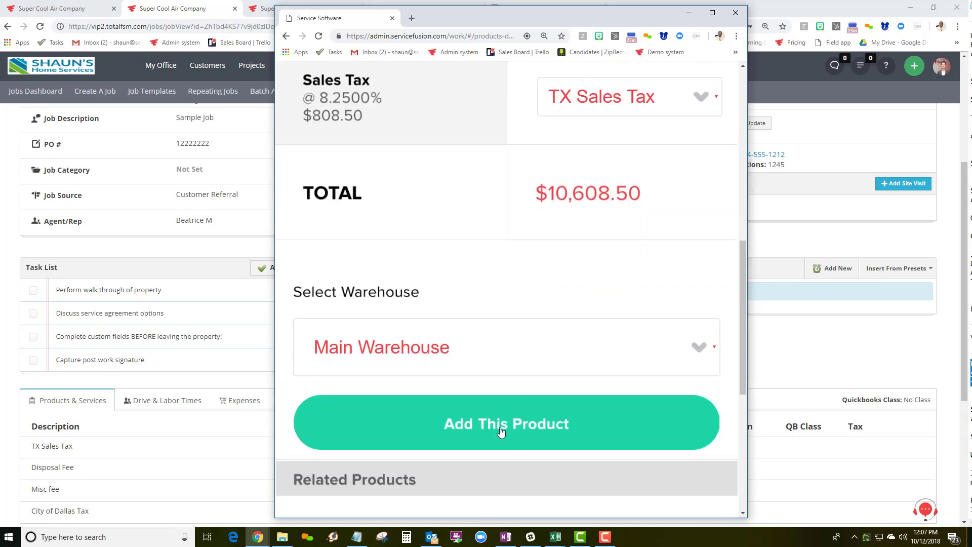
{"action": "left_click", "coordinate": [501, 430]}
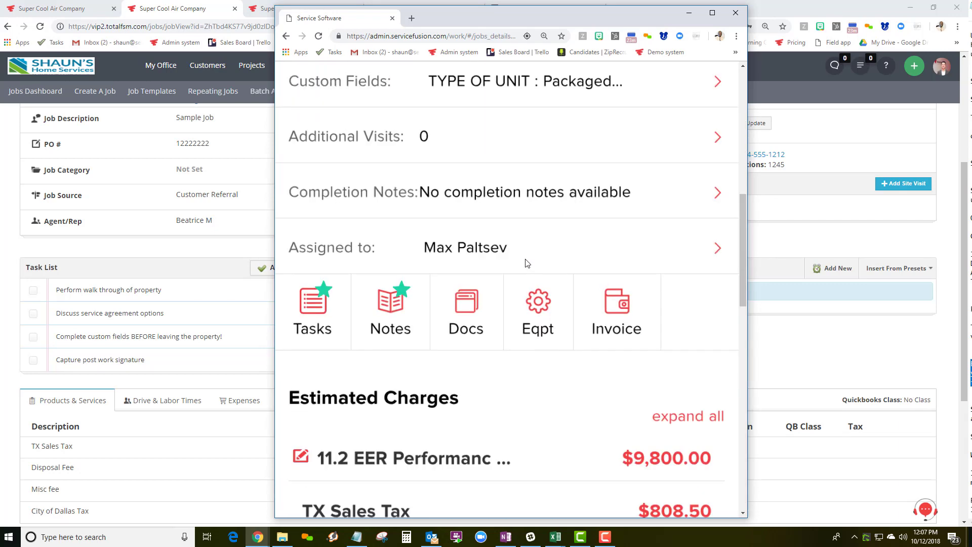
Add Packaged System Installation from the Installation services at $1,800.00, bringing the estimate to $12,548.00.
{"action": "scroll", "coordinate": [527, 264], "scroll_direction": "down", "scroll_amount": 7}
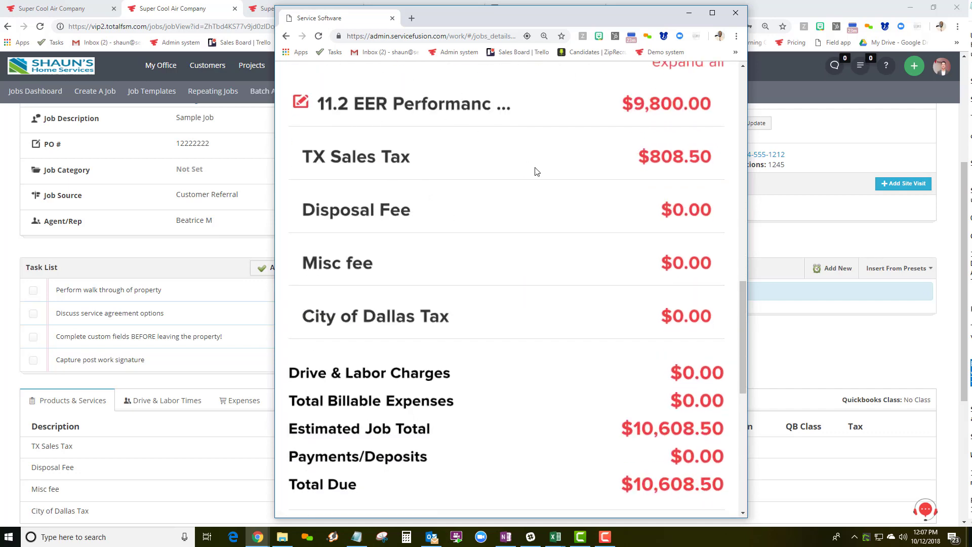
{"action": "scroll", "coordinate": [582, 228], "scroll_direction": "down", "scroll_amount": 5}
{"action": "left_click", "coordinate": [596, 269]}
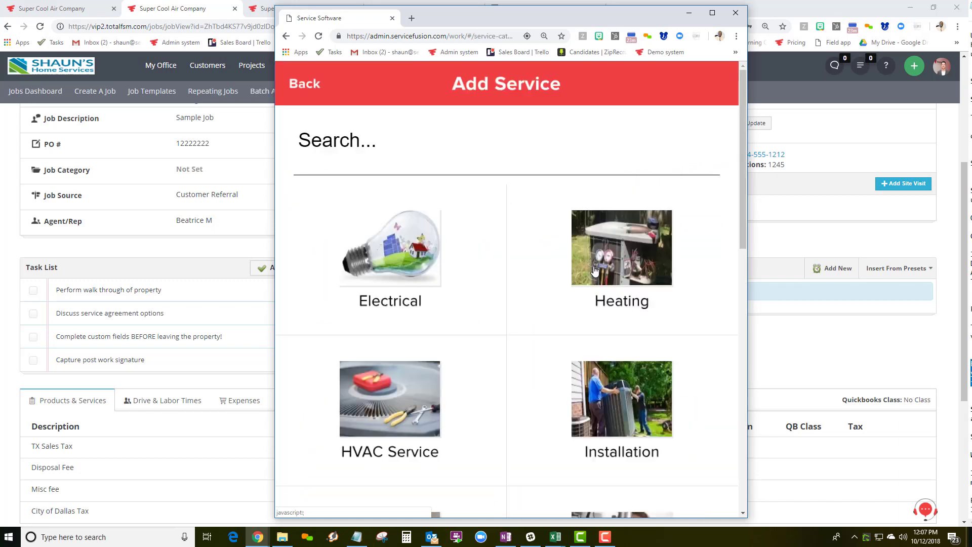
{"action": "scroll", "coordinate": [561, 271], "scroll_direction": "down", "scroll_amount": 2}
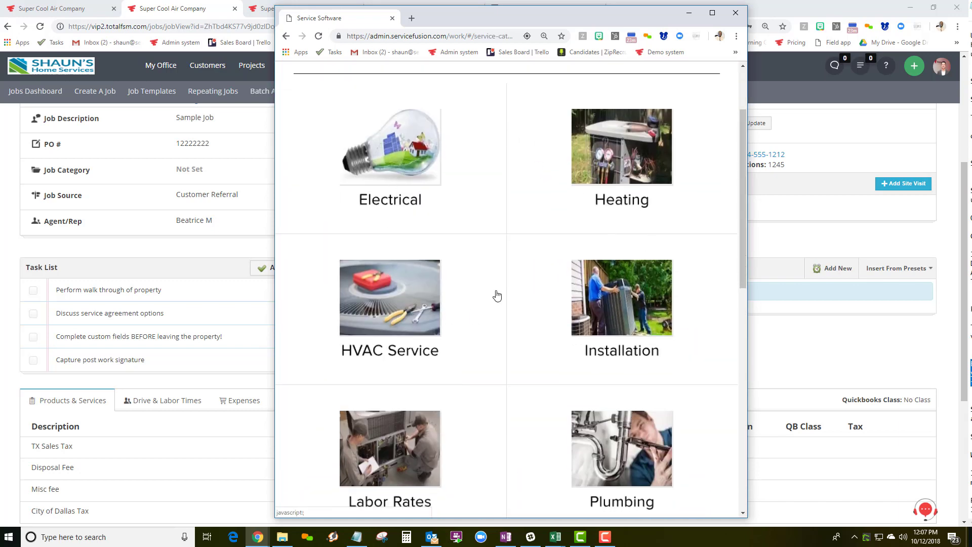
{"action": "left_click", "coordinate": [603, 305]}
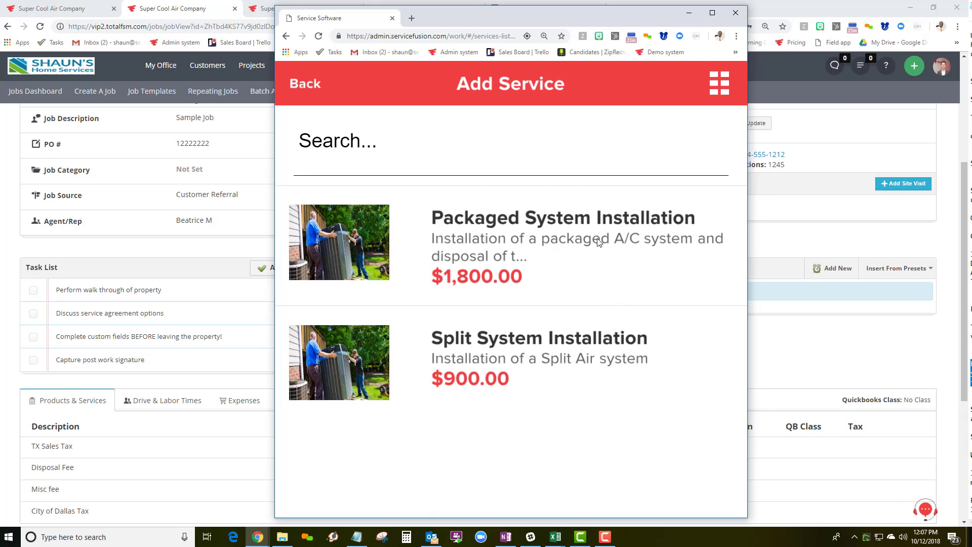
{"action": "left_click", "coordinate": [482, 226]}
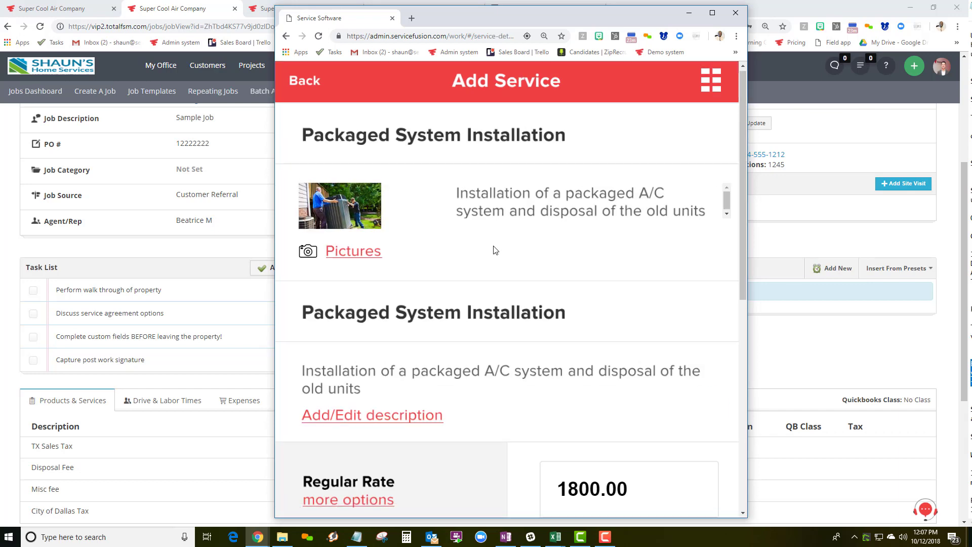
{"action": "scroll", "coordinate": [506, 278], "scroll_direction": "down", "scroll_amount": 7}
{"action": "left_click", "coordinate": [514, 480]}
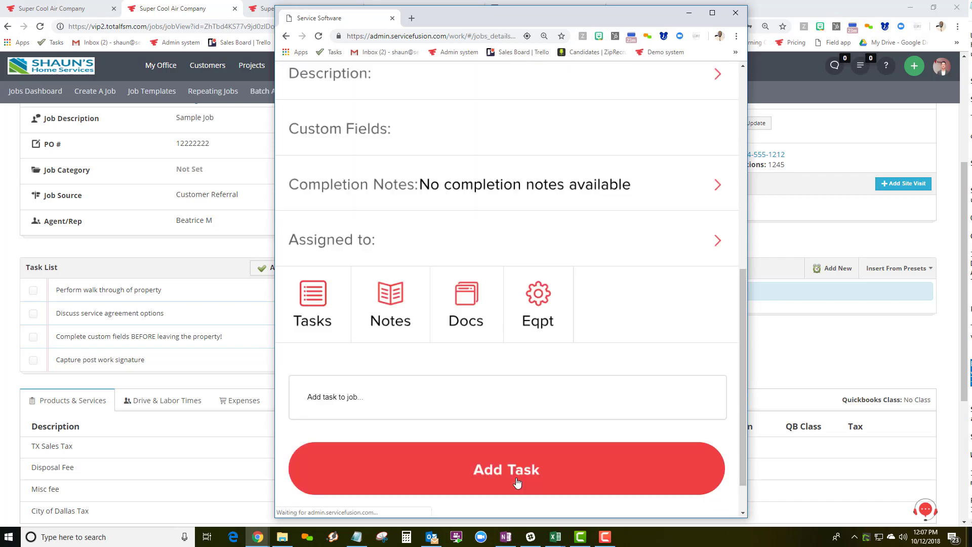
{"action": "scroll", "coordinate": [529, 267], "scroll_direction": "down", "scroll_amount": 8}
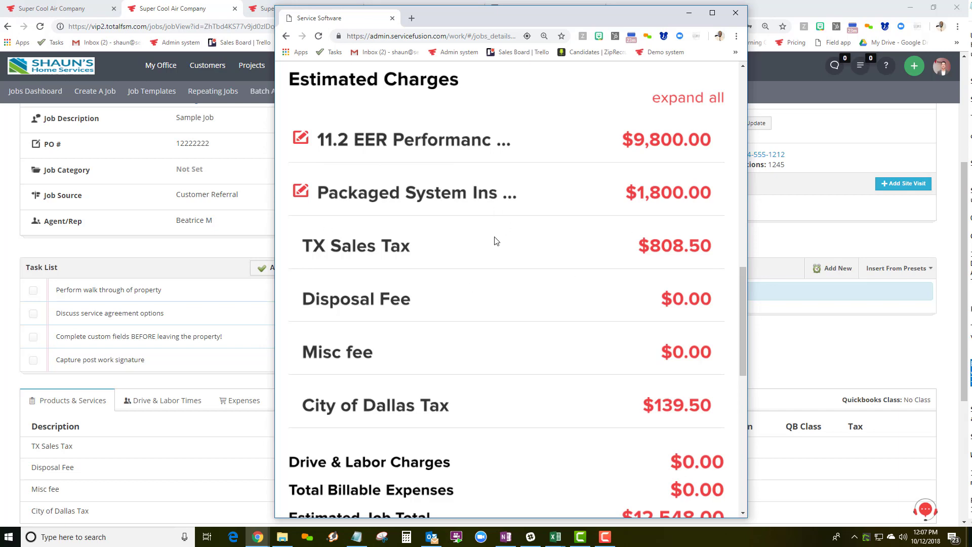
{"action": "scroll", "coordinate": [495, 241], "scroll_direction": "up", "scroll_amount": 10}
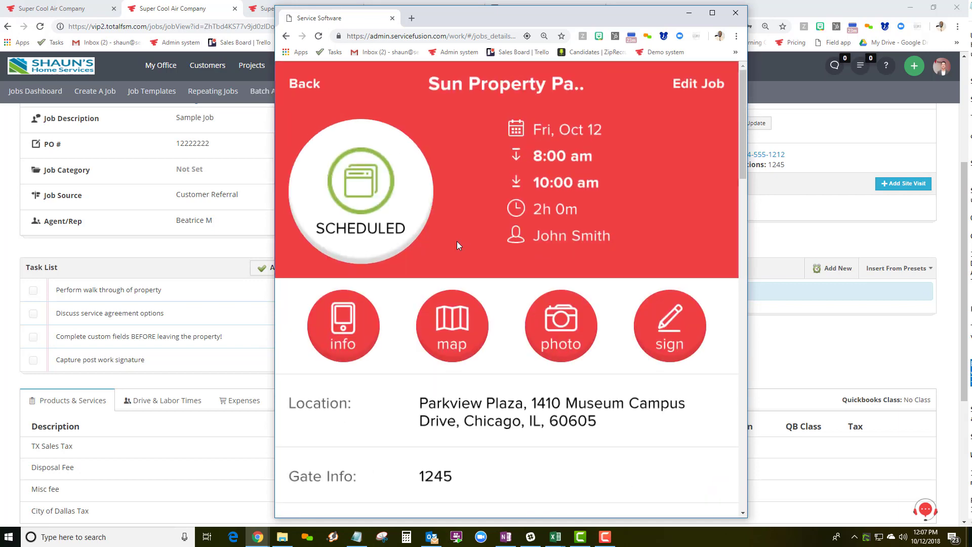
Mark the job COMPLETED instead of SCHEDULED and review the $932.98 Drive & Labor Charges.
{"action": "left_click", "coordinate": [379, 209]}
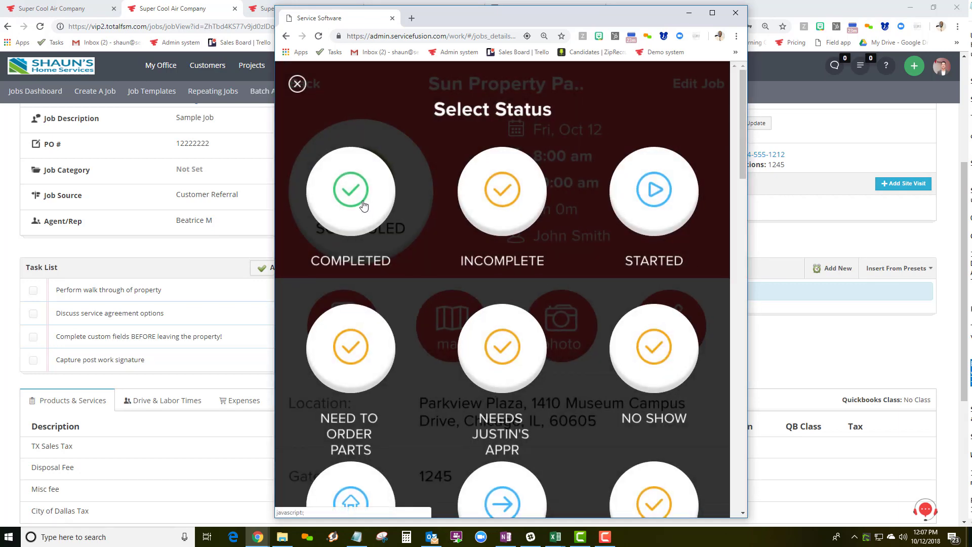
{"action": "left_click", "coordinate": [363, 204]}
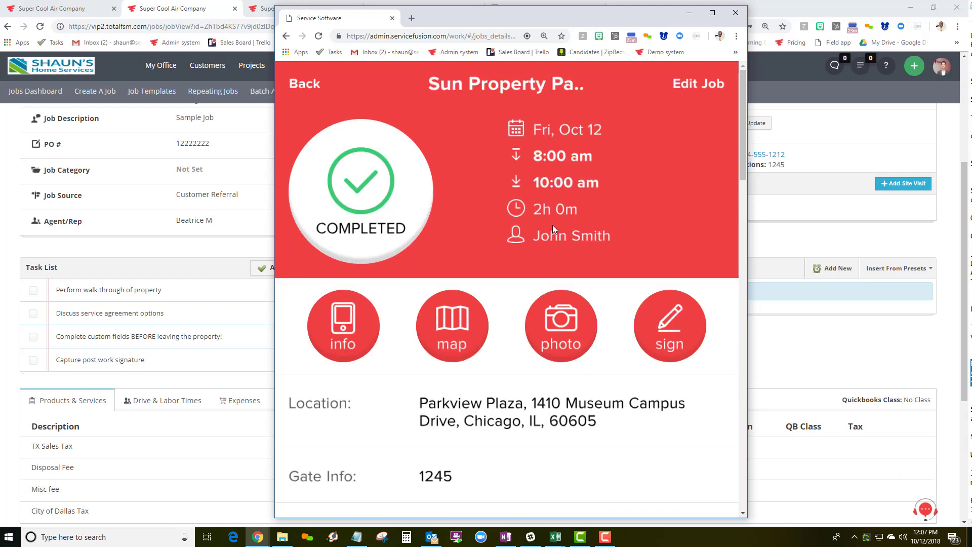
{"action": "scroll", "coordinate": [552, 229], "scroll_direction": "down", "scroll_amount": 10}
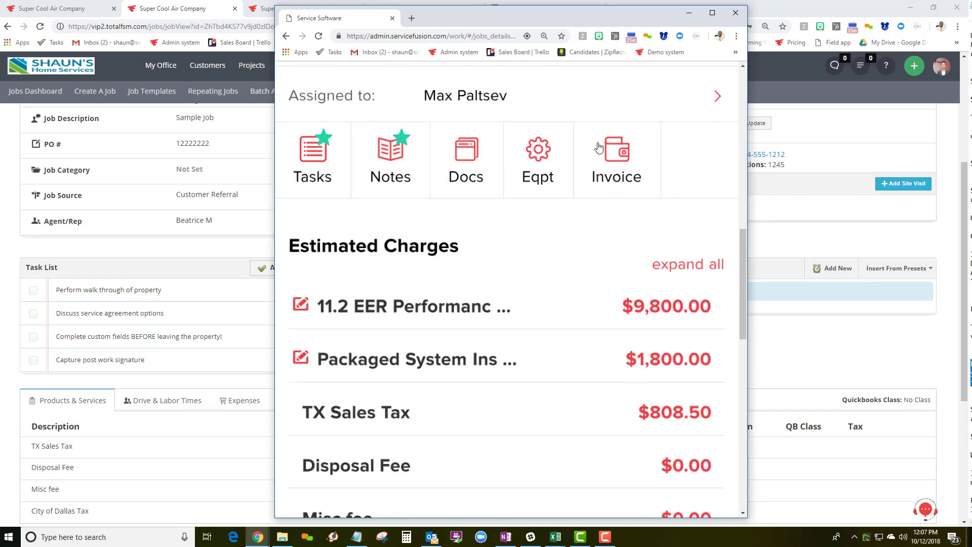
{"action": "scroll", "coordinate": [509, 197], "scroll_direction": "down", "scroll_amount": 4}
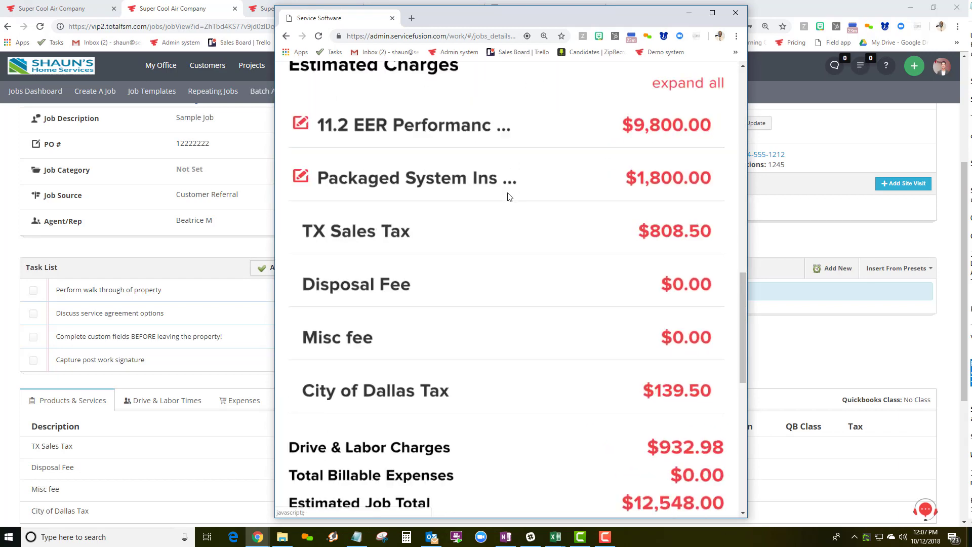
{"action": "scroll", "coordinate": [509, 197], "scroll_direction": "down", "scroll_amount": 8}
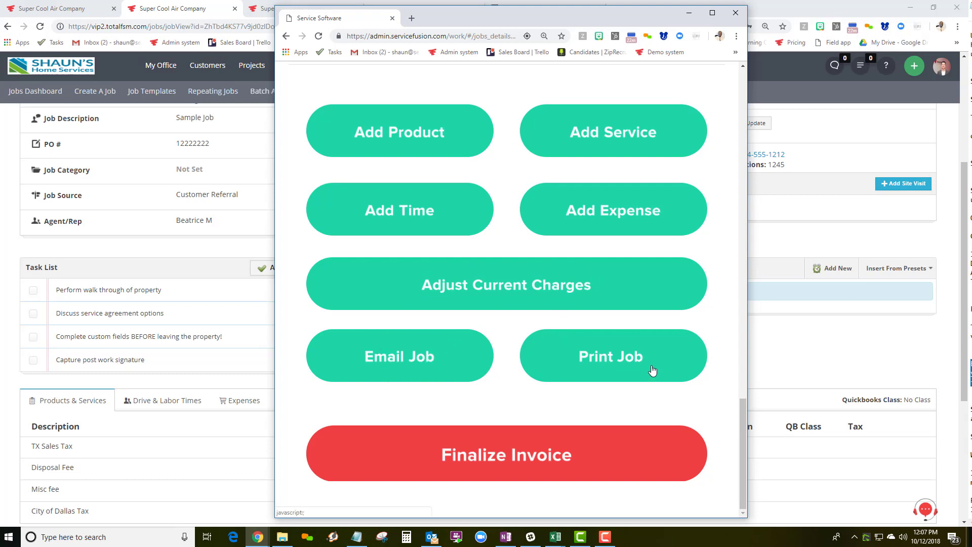
Finalize the invoice and review the Invoice created confirmation with its payment, email and print options.
{"action": "left_click", "coordinate": [501, 459]}
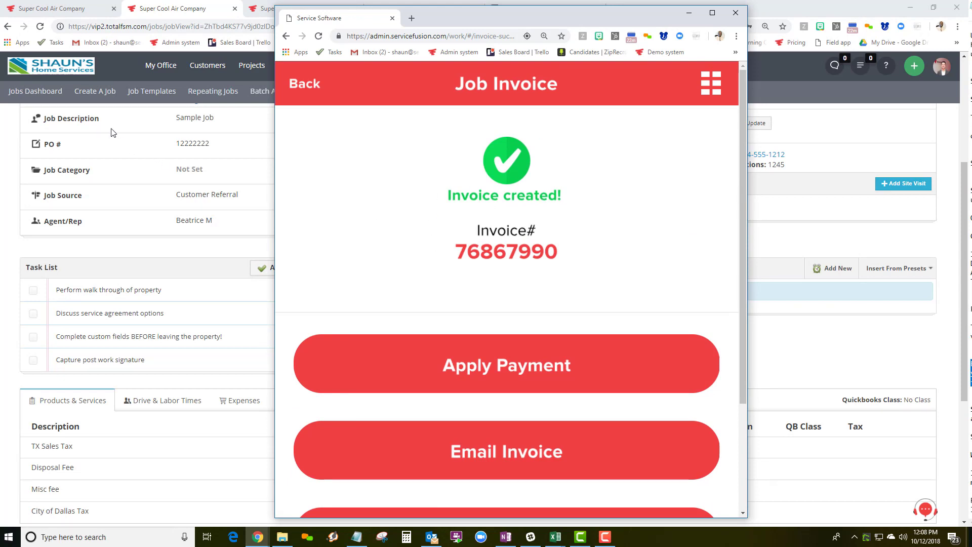
{"action": "mouse_move", "coordinate": [157, 71]}
{"action": "scroll", "coordinate": [605, 288], "scroll_direction": "down", "scroll_amount": 3}
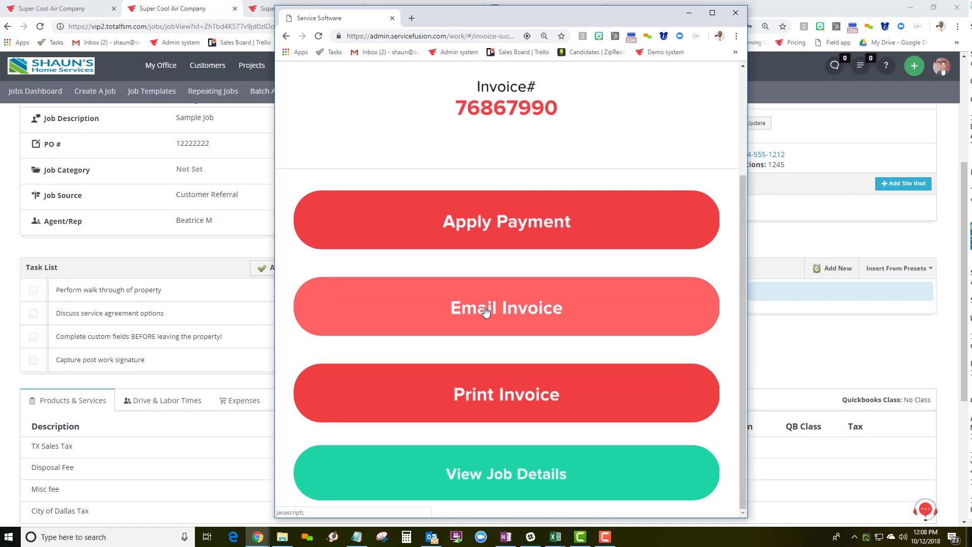
Start an invoice email with its text filled from the Invoice template.
{"action": "left_click", "coordinate": [485, 311]}
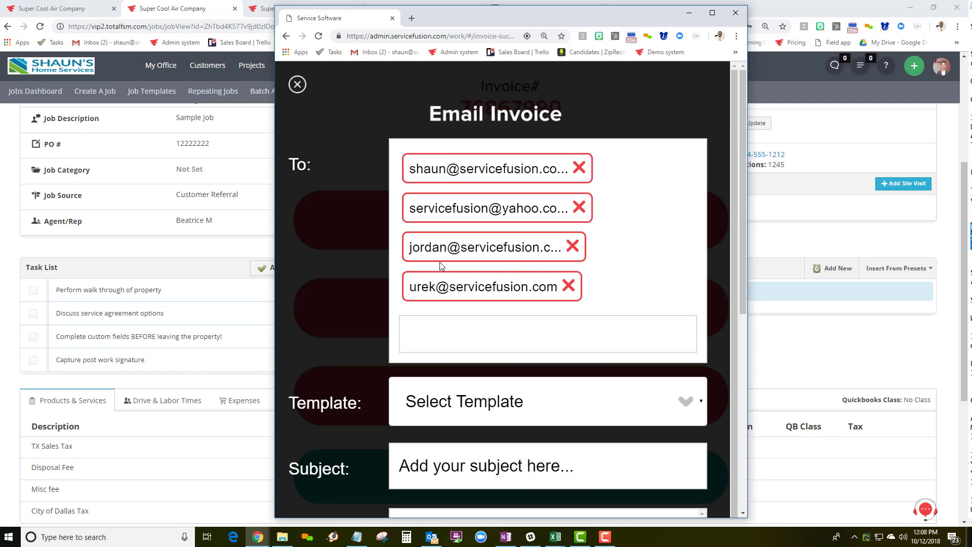
{"action": "scroll", "coordinate": [369, 250], "scroll_direction": "down", "scroll_amount": 5}
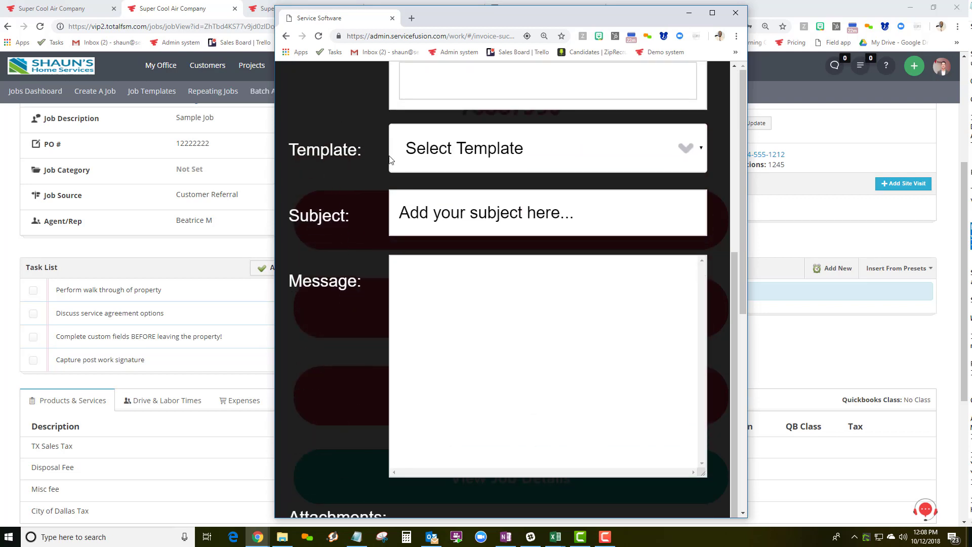
{"action": "left_click", "coordinate": [456, 154]}
{"action": "left_click", "coordinate": [439, 202]}
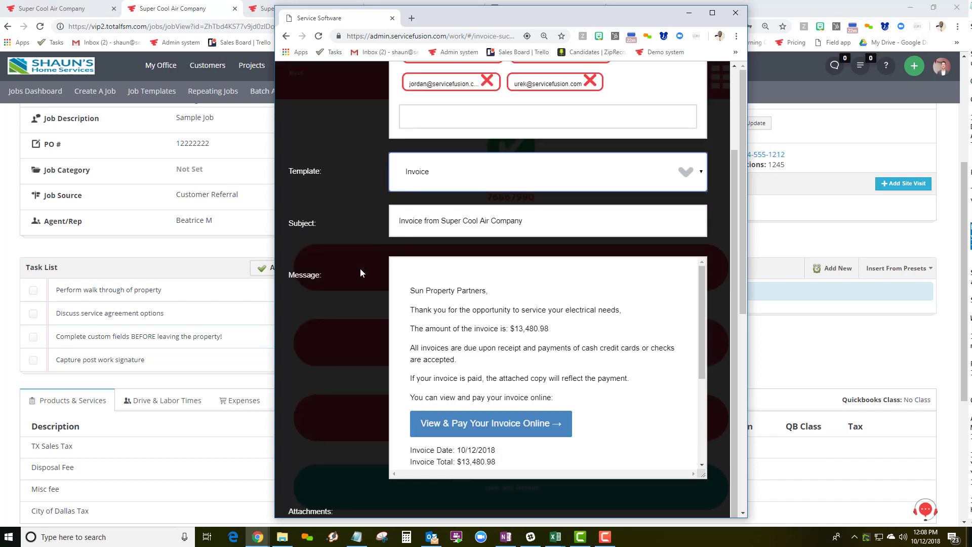
{"action": "scroll", "coordinate": [360, 273], "scroll_direction": "down", "scroll_amount": 3}
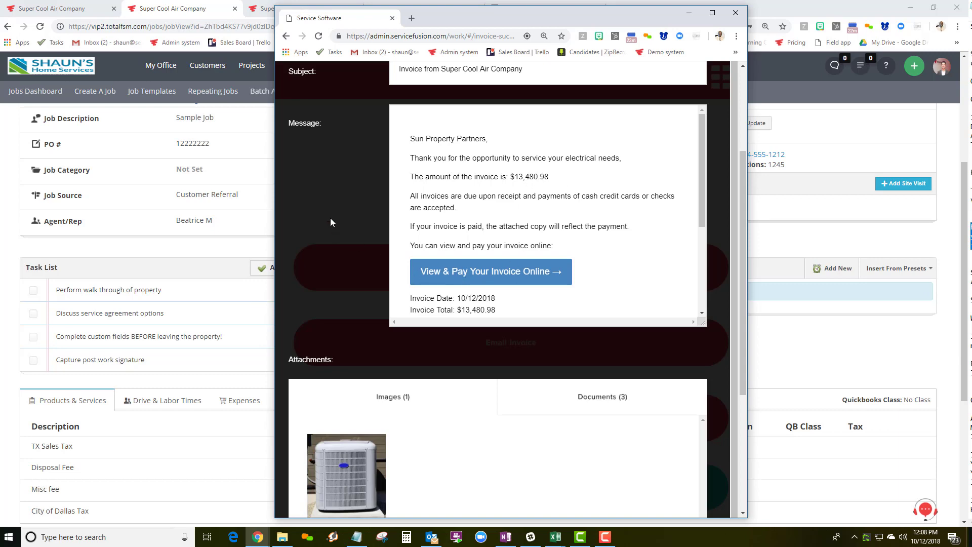
{"action": "scroll", "coordinate": [331, 220], "scroll_direction": "down", "scroll_amount": 4}
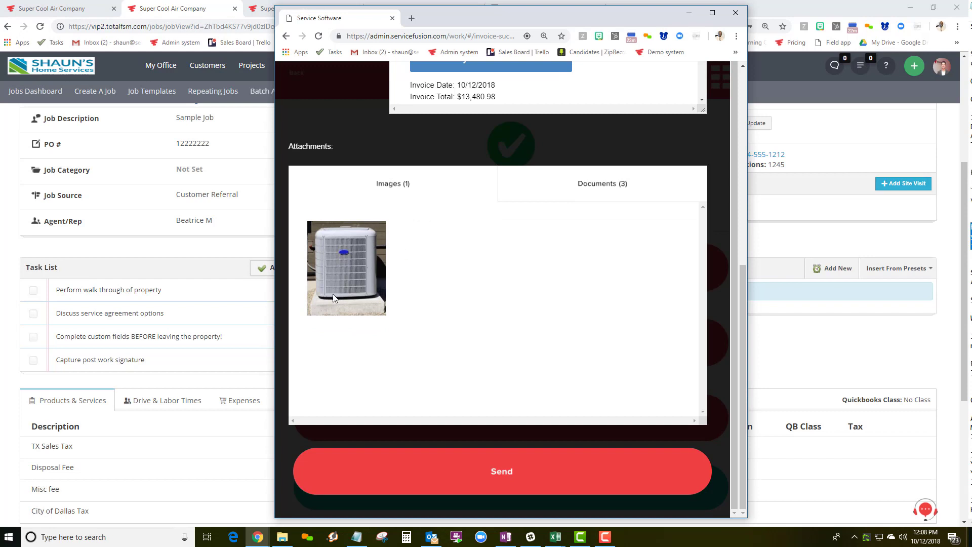
Attach Rinnai Install Manual.pdf, IOM Daikin.pdf and WaterHeater2.jpg, then send the email.
{"action": "left_click", "coordinate": [588, 190]}
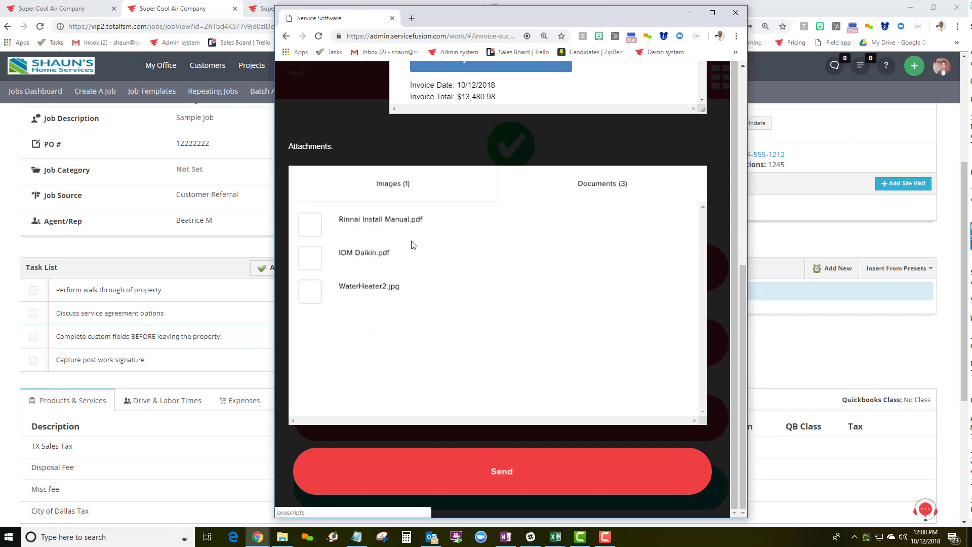
{"action": "left_click", "coordinate": [315, 226]}
{"action": "left_click", "coordinate": [316, 260]}
{"action": "left_click", "coordinate": [316, 293]}
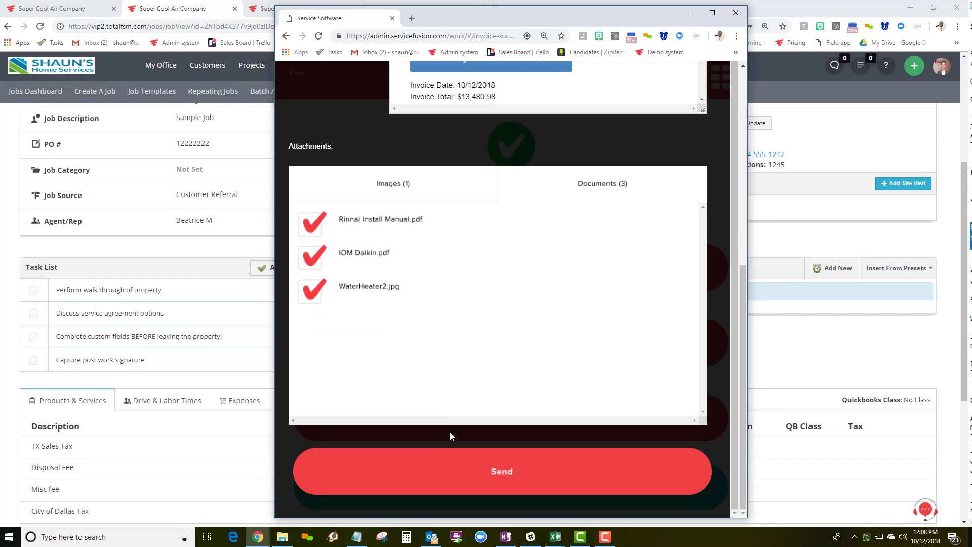
{"action": "left_click", "coordinate": [501, 471]}
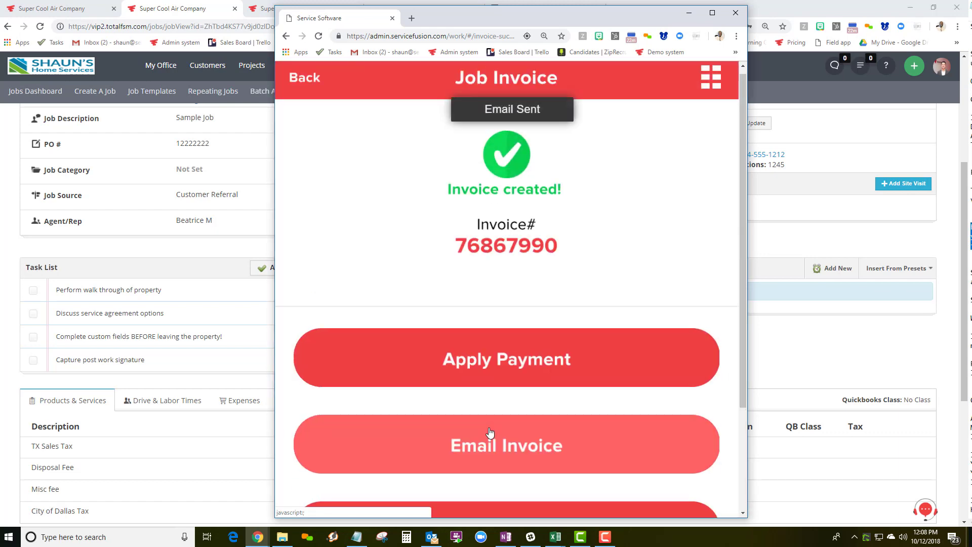
{"action": "scroll", "coordinate": [489, 432], "scroll_direction": "down", "scroll_amount": 3}
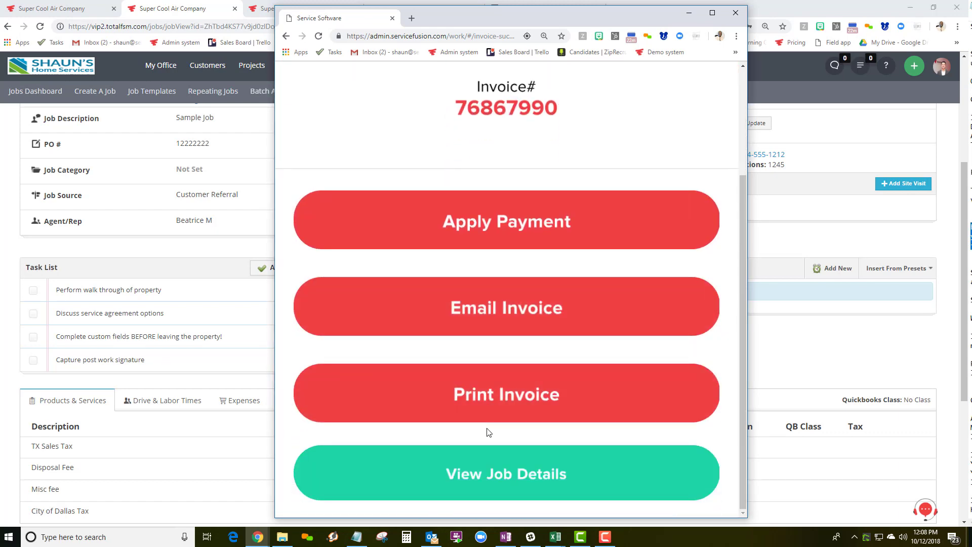
Open the printable view of invoice 76867990, showing $13,480.98 due.
{"action": "left_click", "coordinate": [492, 394]}
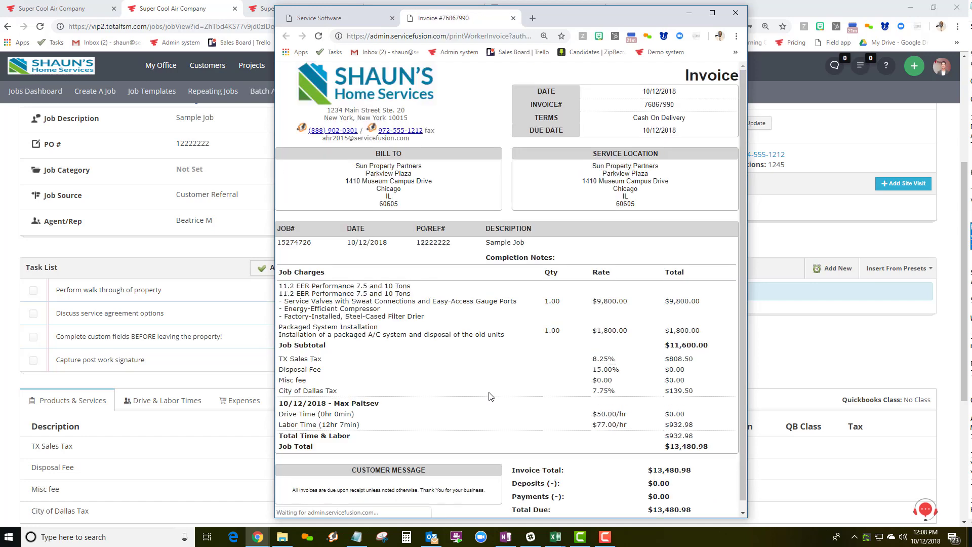